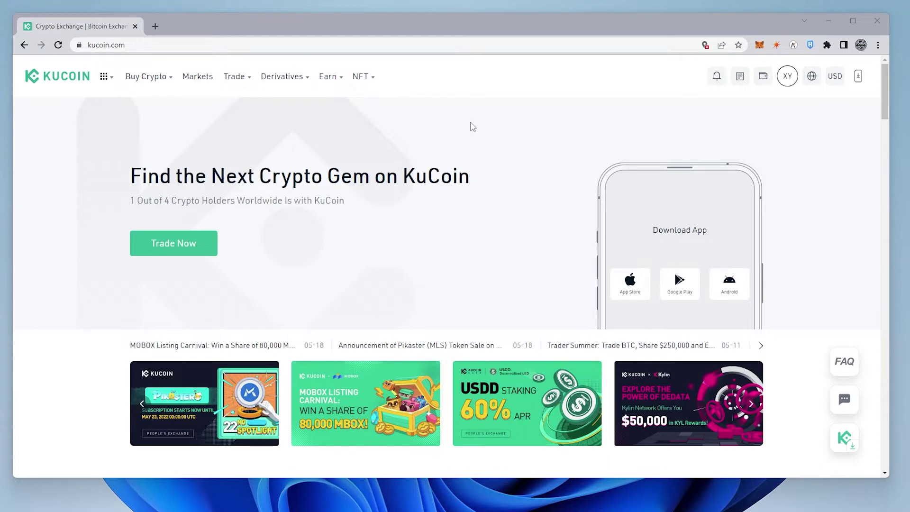
# Start a Fast Trade purchase of 100 USDT
pyautogui.moveTo(160, 80)
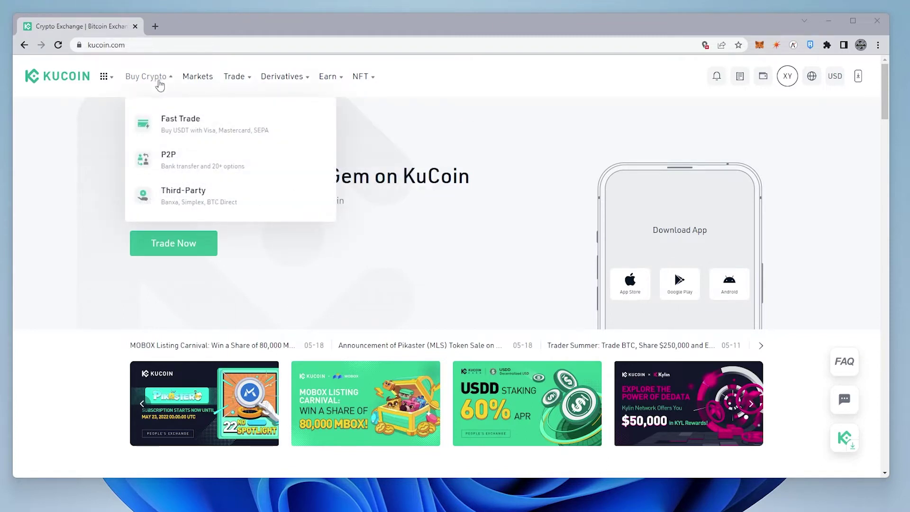
pyautogui.click(172, 125)
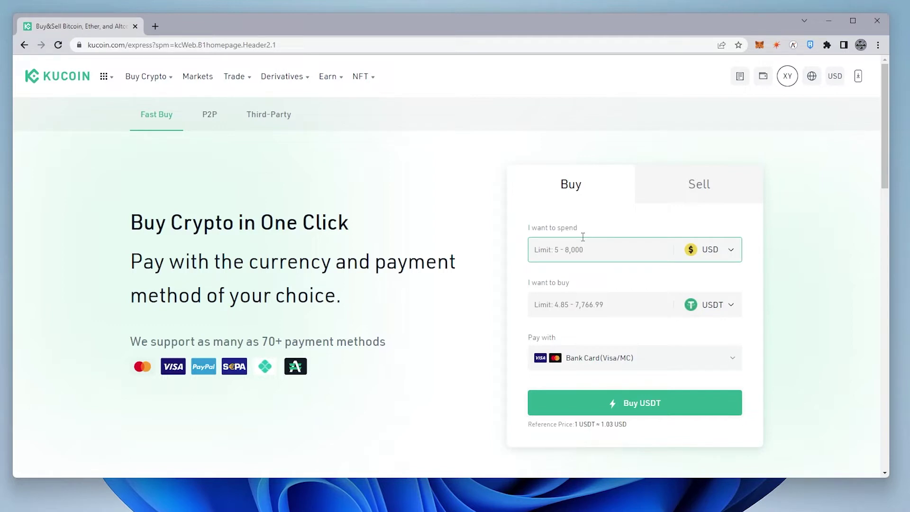
pyautogui.write('1')
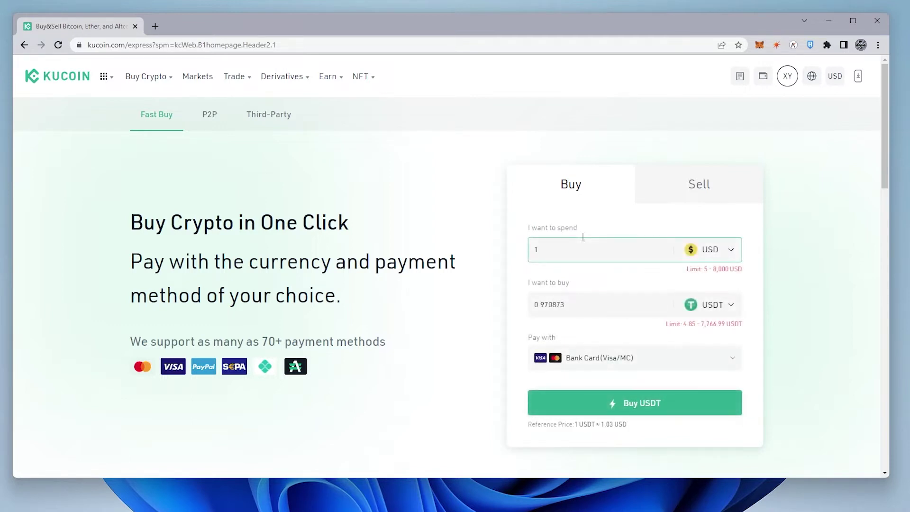
pyautogui.moveTo(566, 305); pyautogui.dragTo(520, 305)
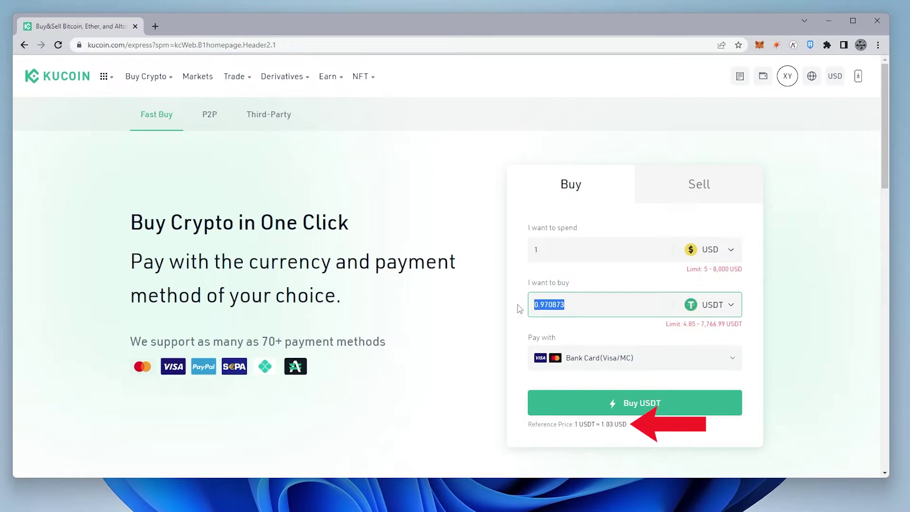
pyautogui.write('100')
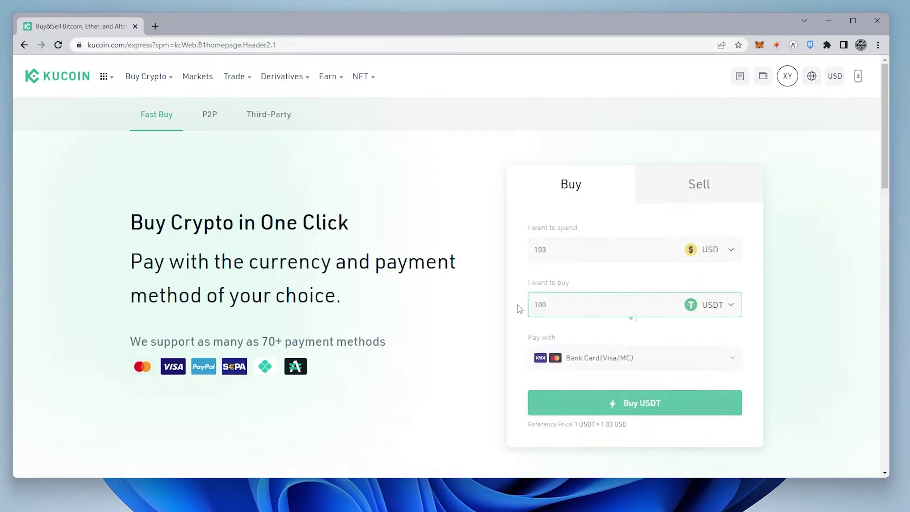
# Review the payment methods, keeping the bank card payment of 103 USD
pyautogui.click(732, 360)
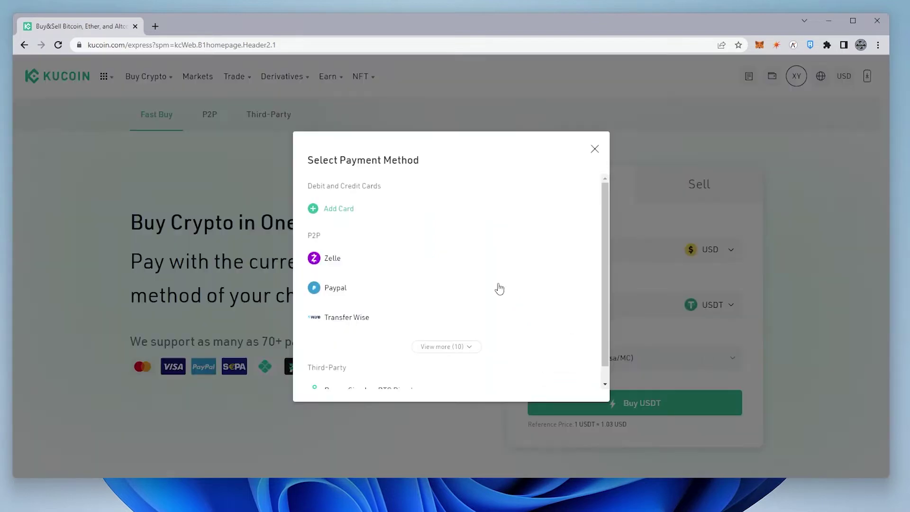
pyautogui.scroll(-1, 378, 292)
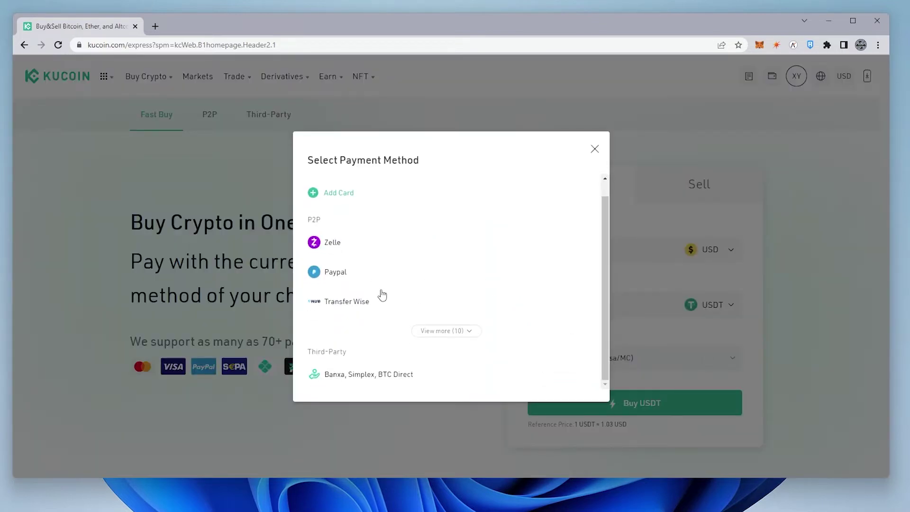
pyautogui.click(595, 150)
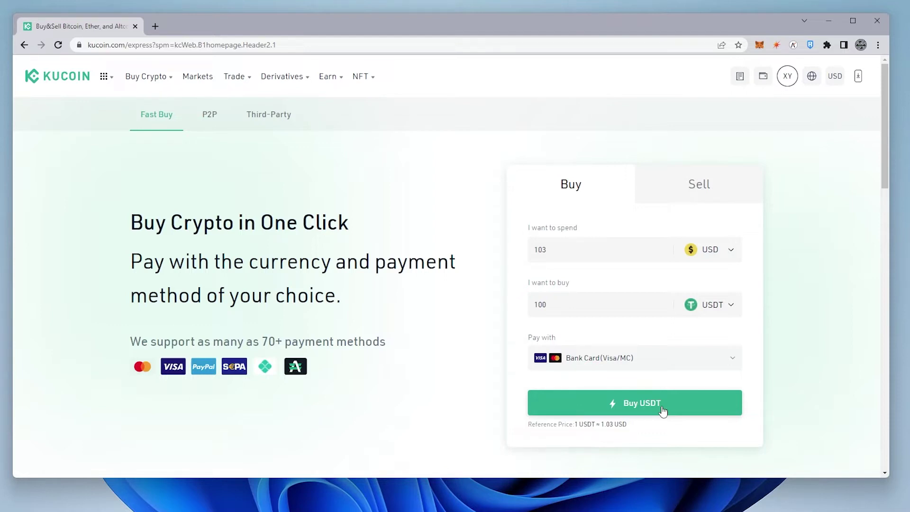
pyautogui.click(554, 305)
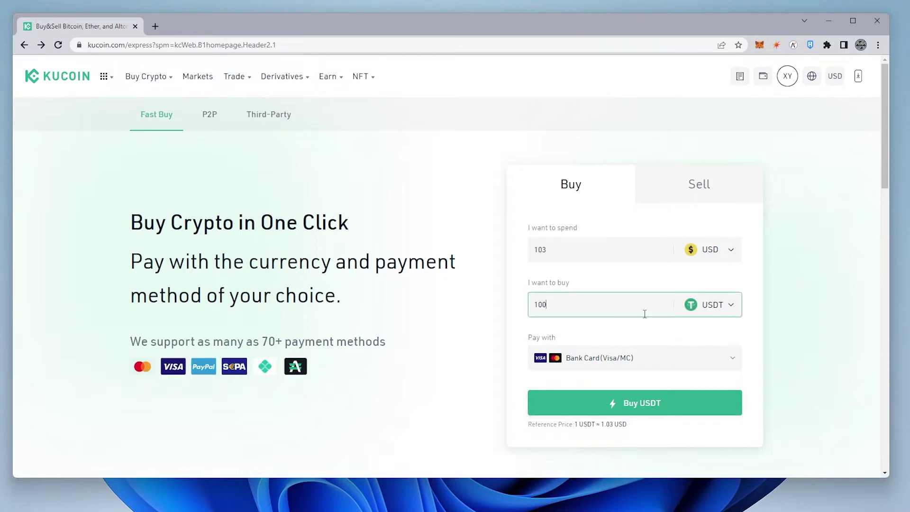
# Transfer 1 USDT from the Main Account to the Trading Account, leaving 0.04 USDT
pyautogui.moveTo(763, 87)
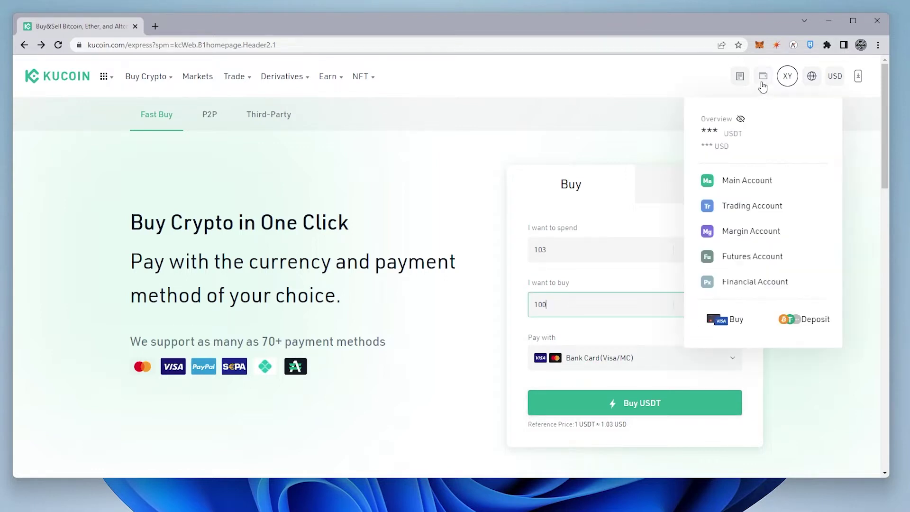
pyautogui.click(748, 182)
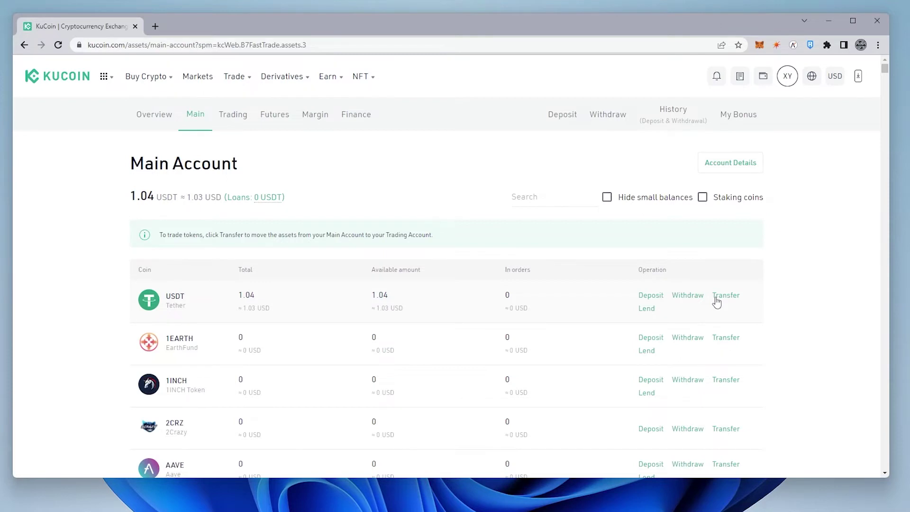
pyautogui.click(717, 299)
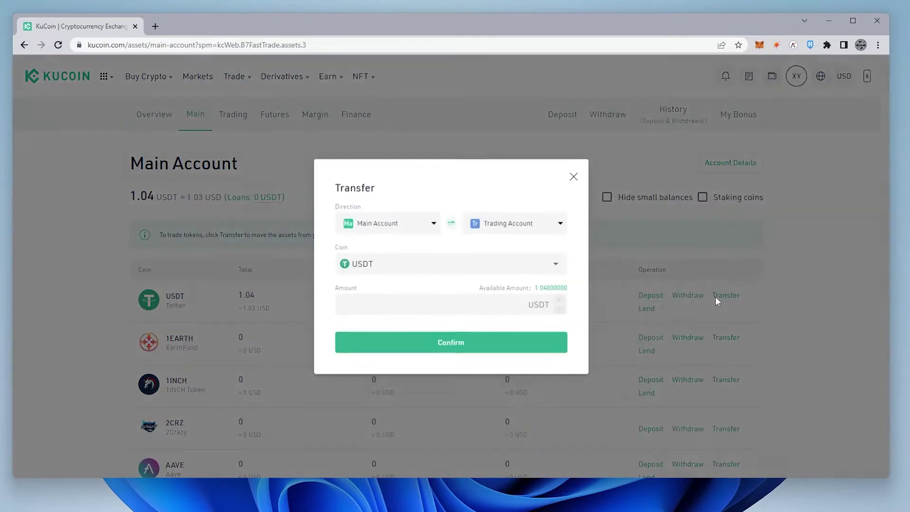
pyautogui.click(393, 300)
pyautogui.write('1')
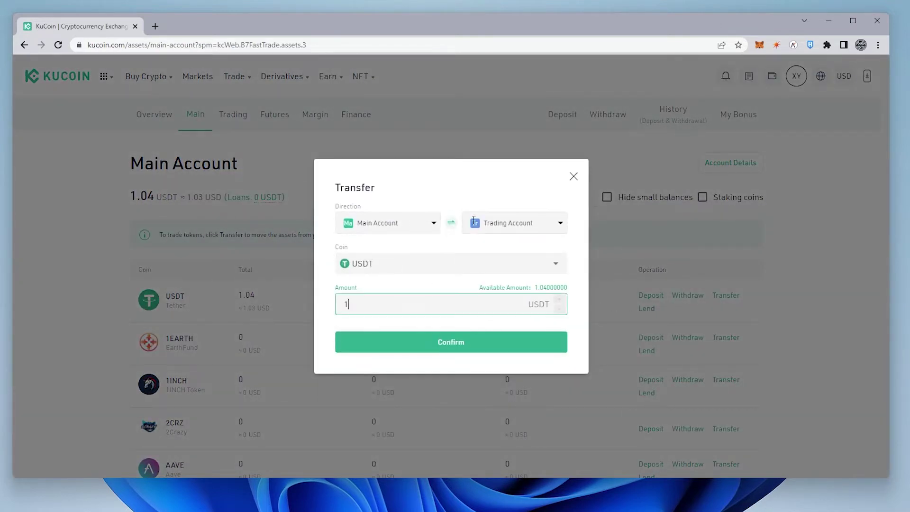
pyautogui.click(457, 344)
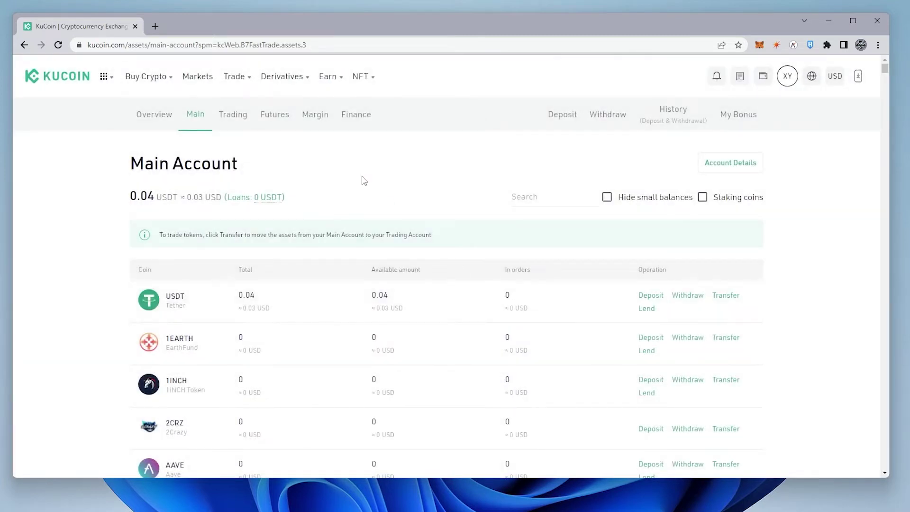
pyautogui.moveTo(247, 79)
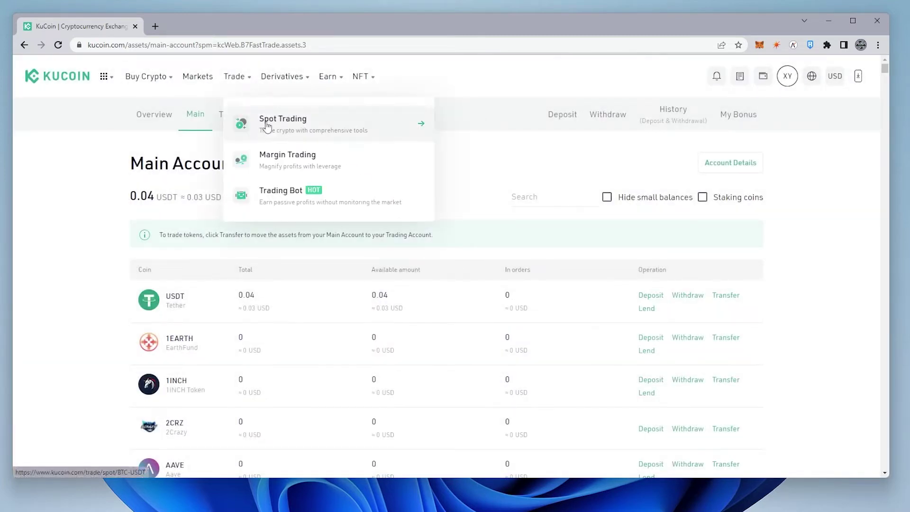
pyautogui.click(267, 125)
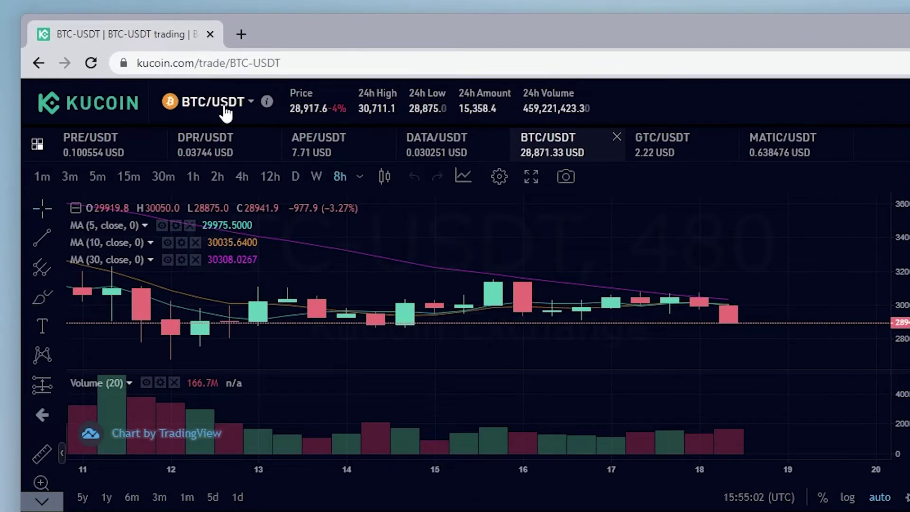
# Switch the spot market to the MATIC/USDT pair
pyautogui.click(145, 77)
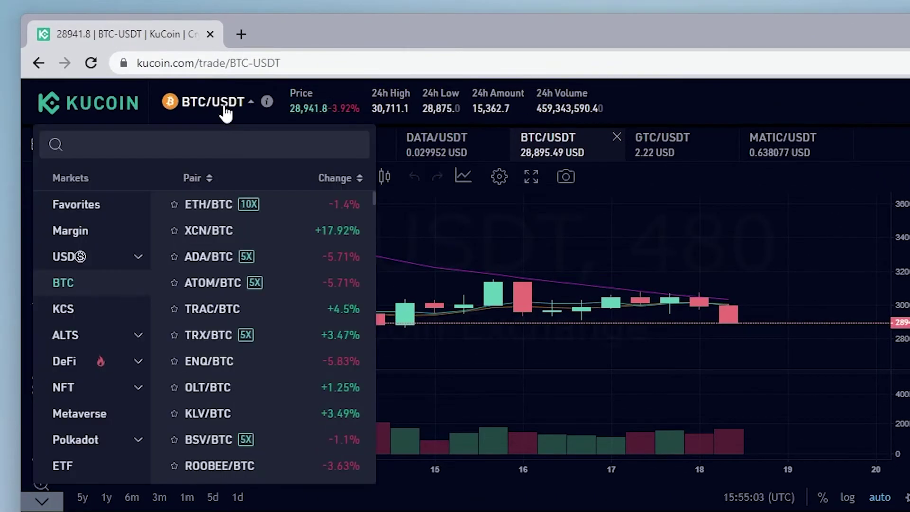
pyautogui.click(212, 146)
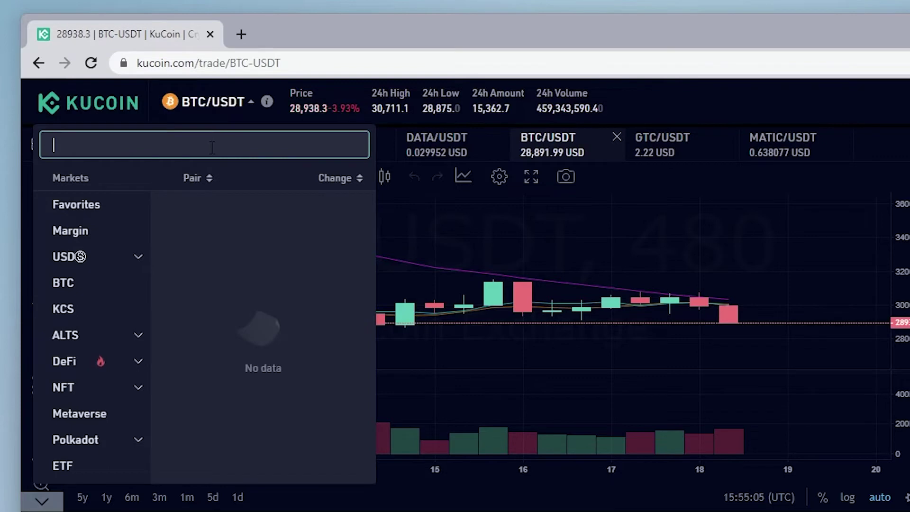
pyautogui.write('MATIC')
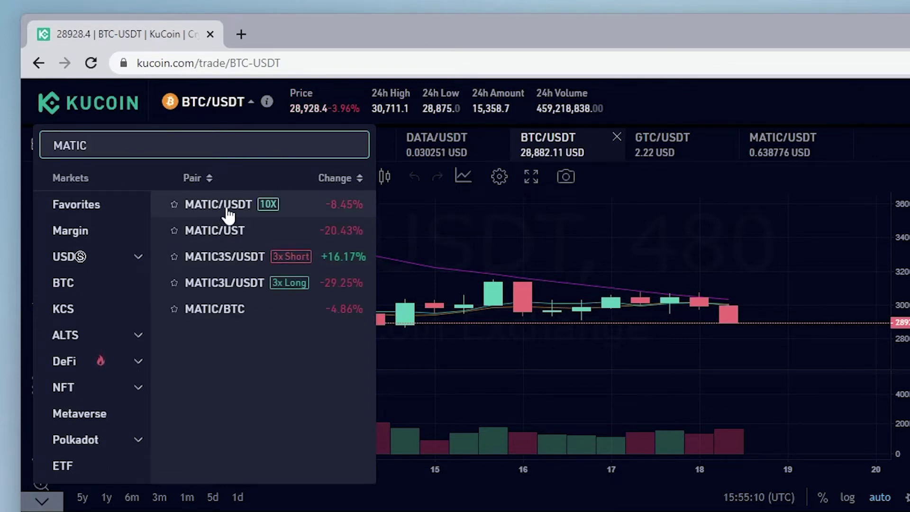
pyautogui.click(228, 209)
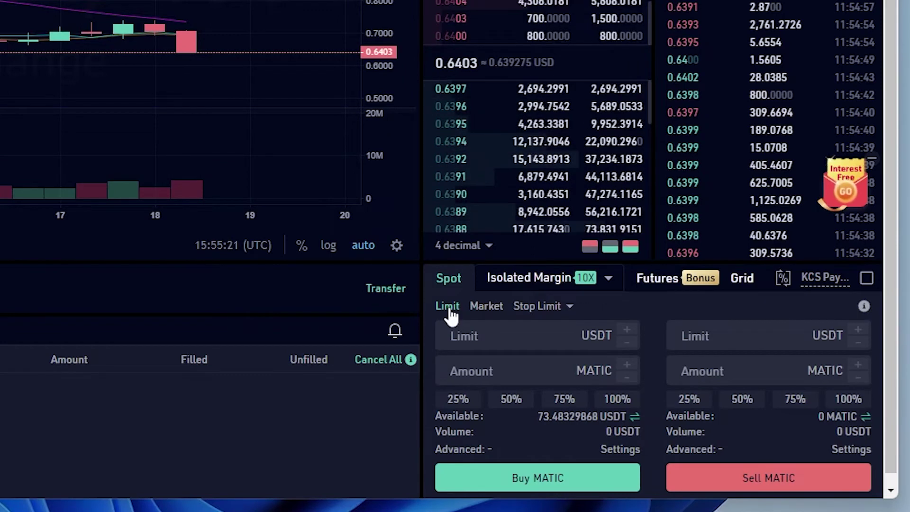
# Place a market buy of MATIC spending 1 USDT
pyautogui.click(484, 309)
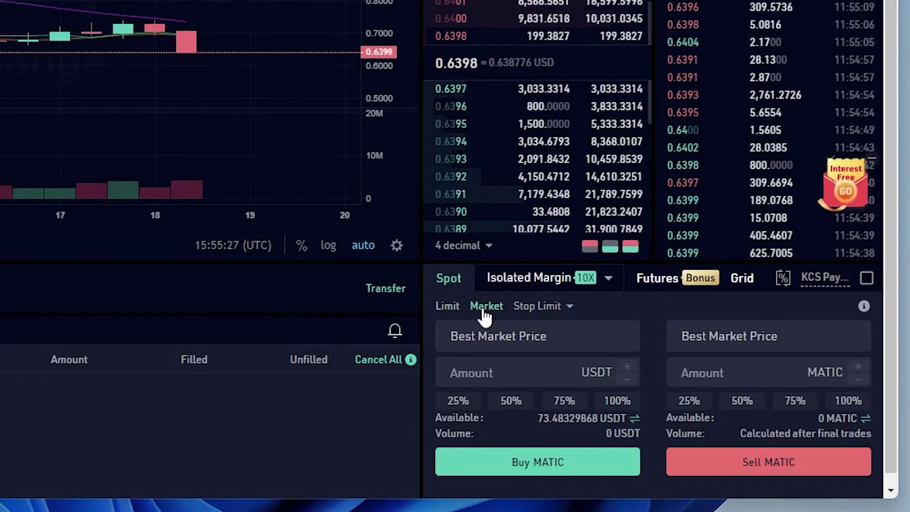
pyautogui.click(496, 372)
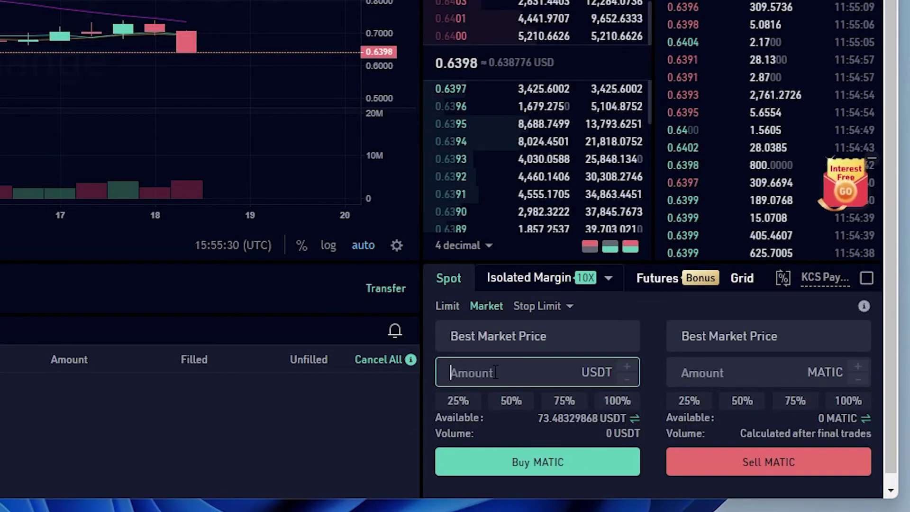
pyautogui.write('1')
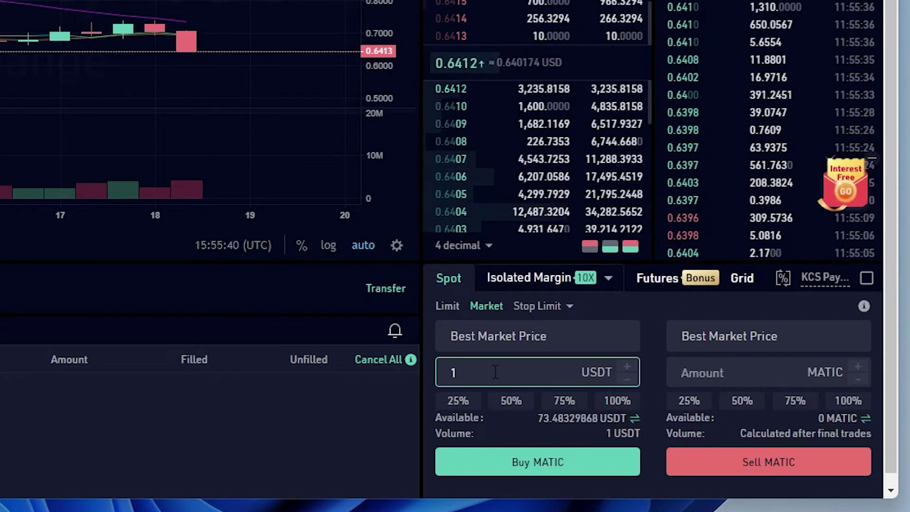
pyautogui.click(546, 465)
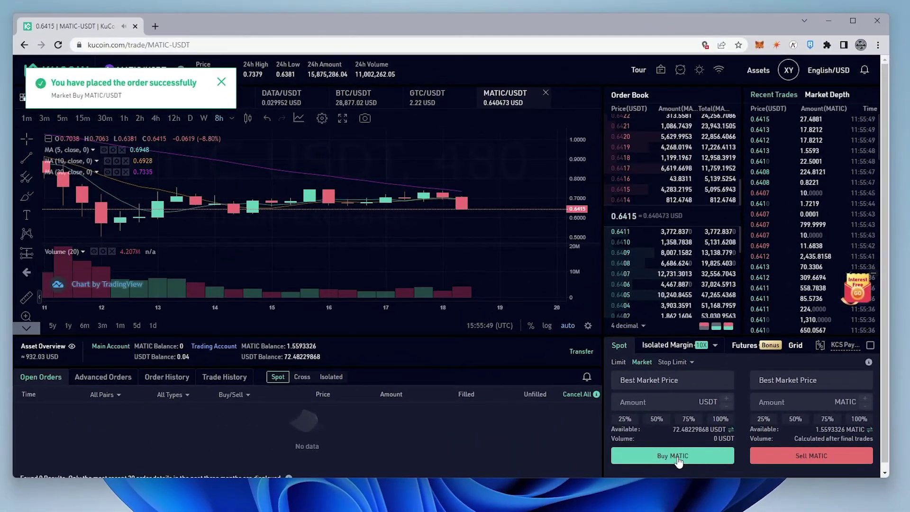
pyautogui.moveTo(762, 76)
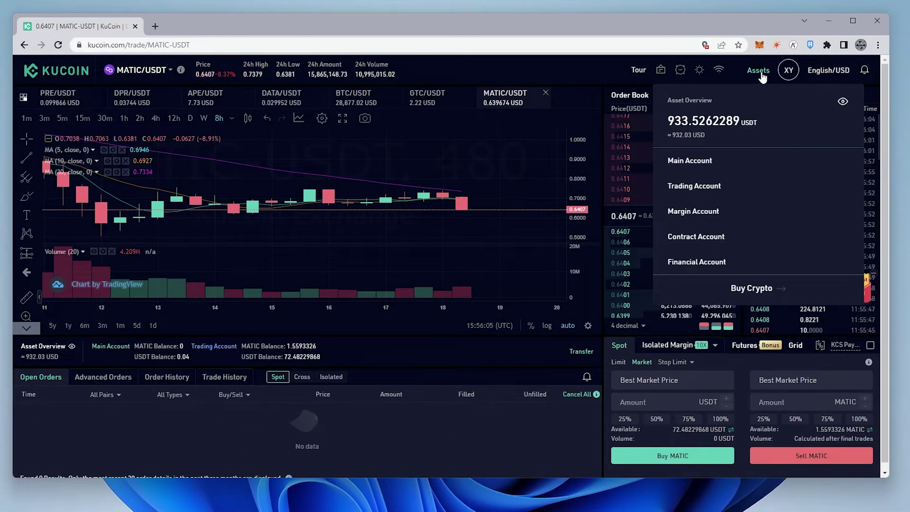
# Transfer all 1.5593326 MATIC from the Trading Account to the Main Account
pyautogui.click(692, 186)
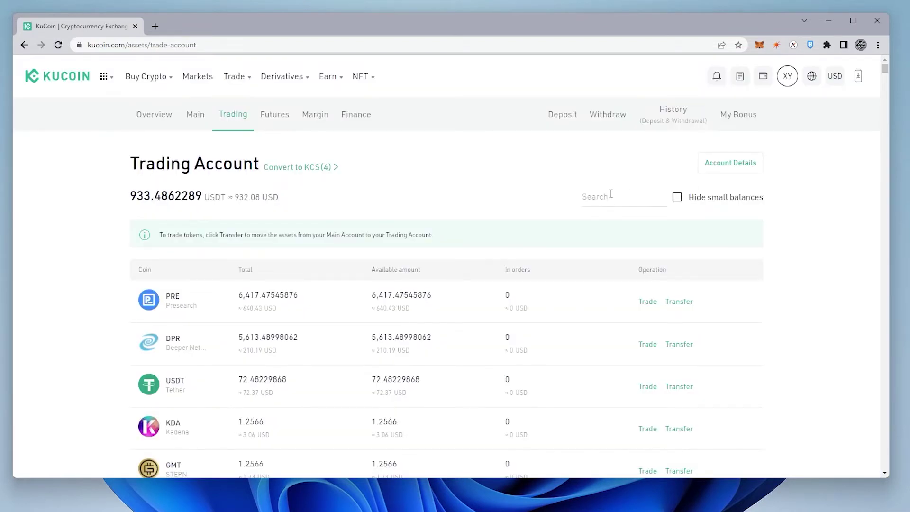
pyautogui.click(611, 195)
pyautogui.write('mati')
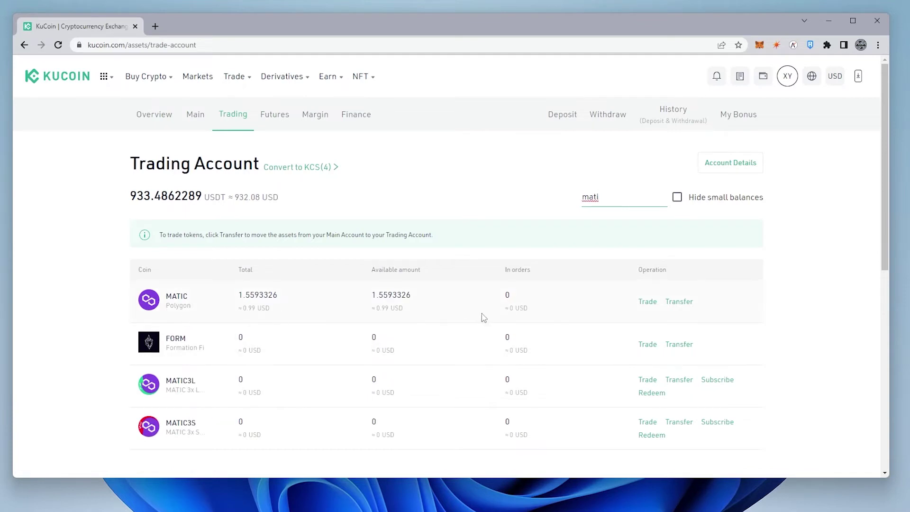
pyautogui.click(676, 303)
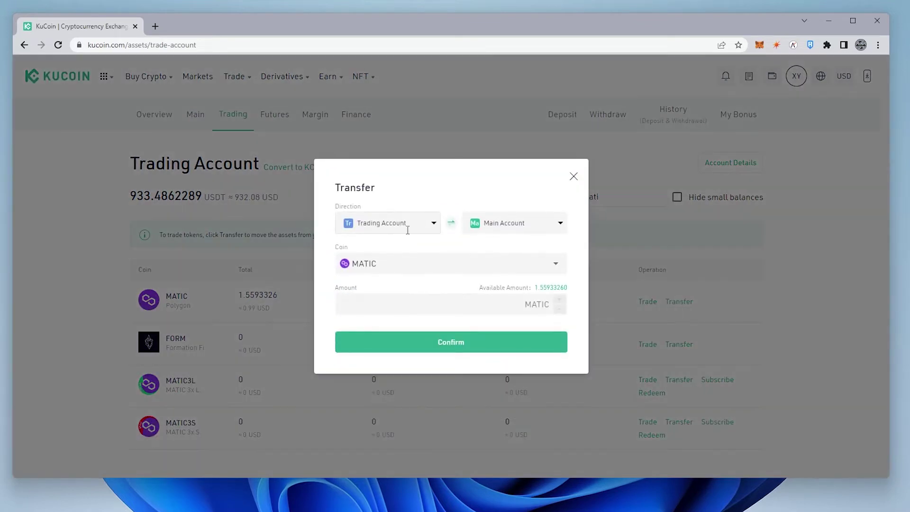
pyautogui.click(548, 287)
pyautogui.click(457, 341)
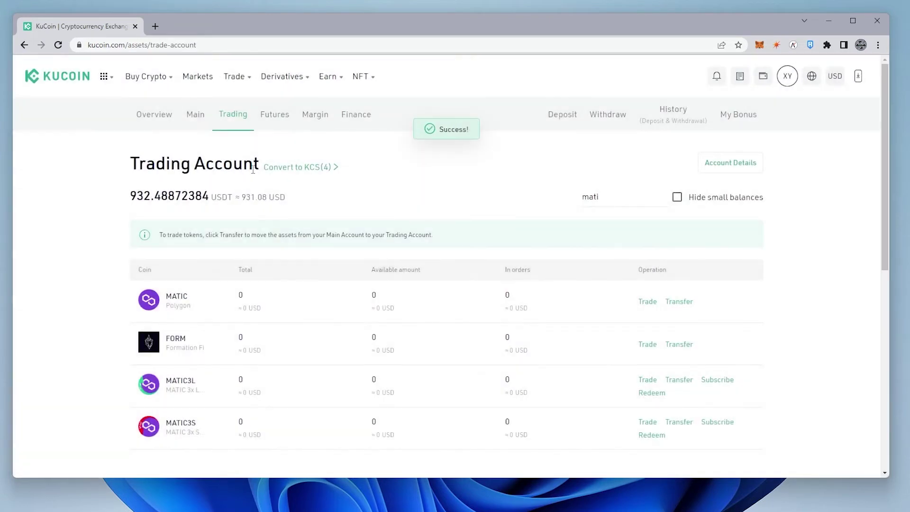
pyautogui.click(211, 102)
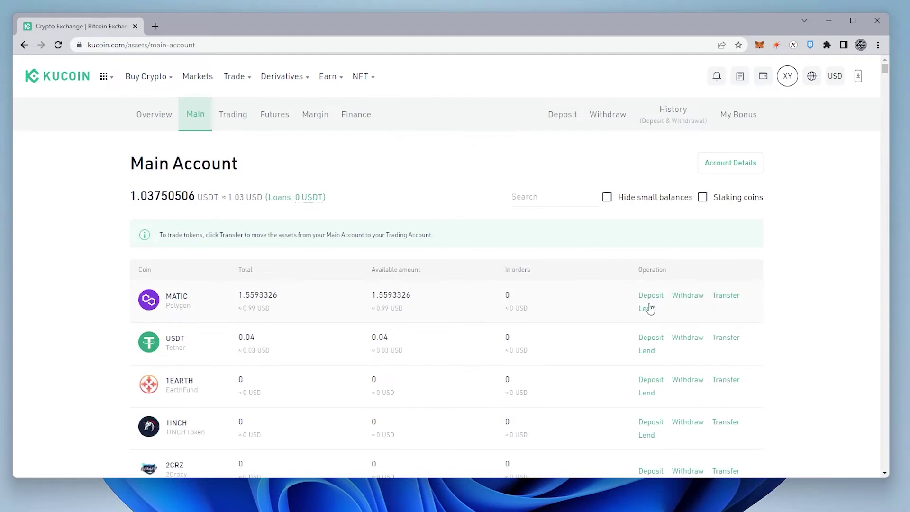
# Begin a MATIC withdrawal using the MATIC Polygon(MATIC) network
pyautogui.click(689, 295)
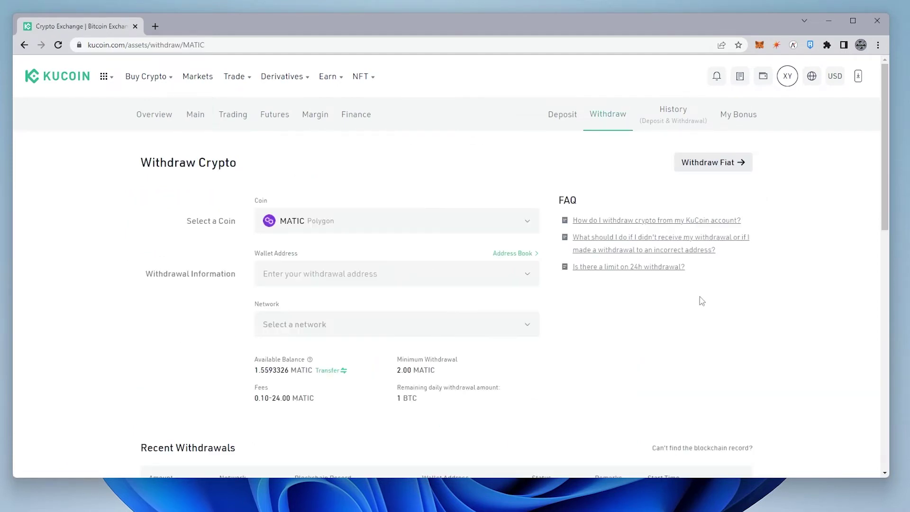
pyautogui.write('1')
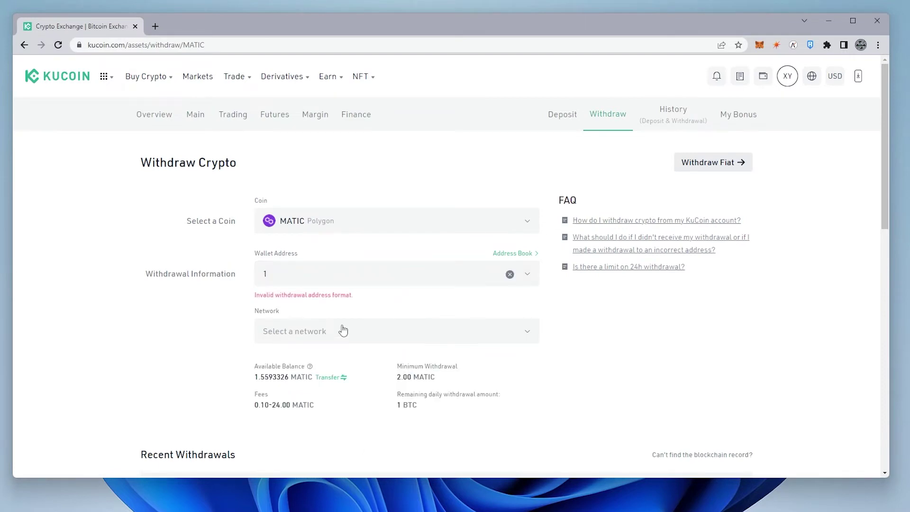
pyautogui.click(343, 330)
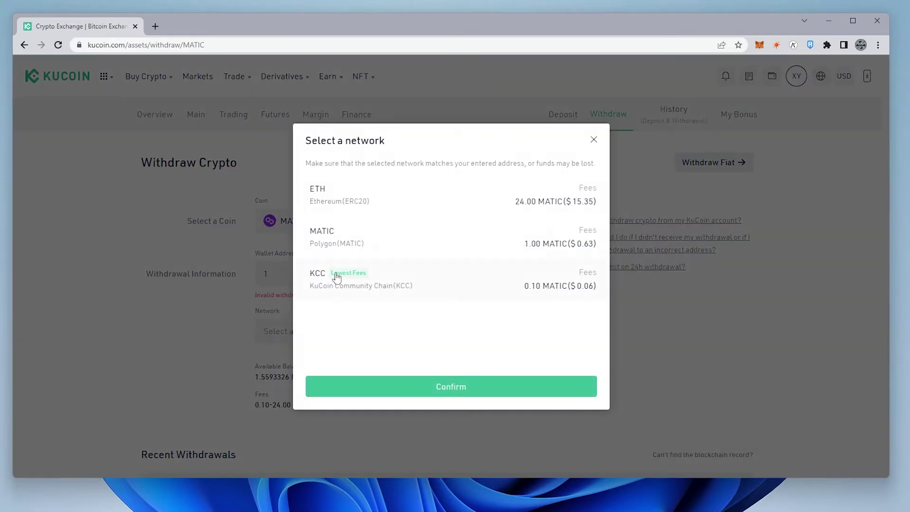
pyautogui.click(444, 241)
pyautogui.click(465, 388)
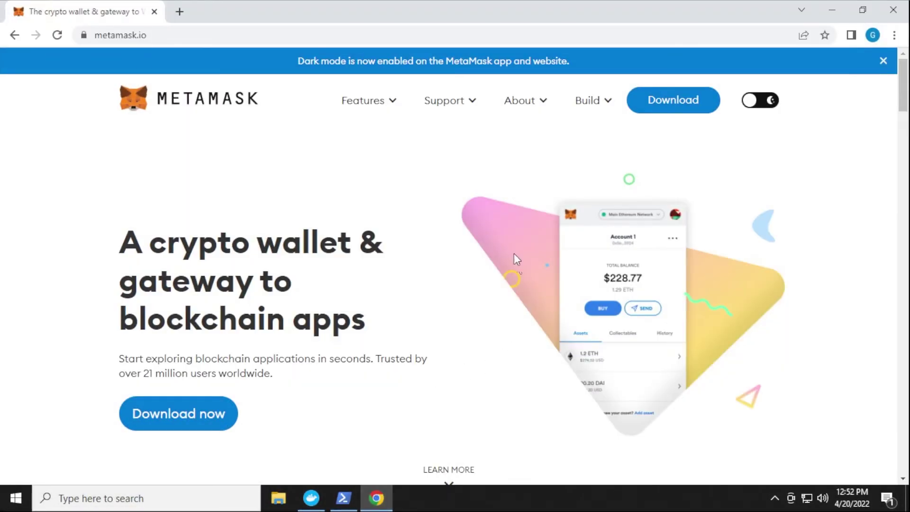
# Install the MetaMask browser extension and start creating a new wallet
pyautogui.click(671, 107)
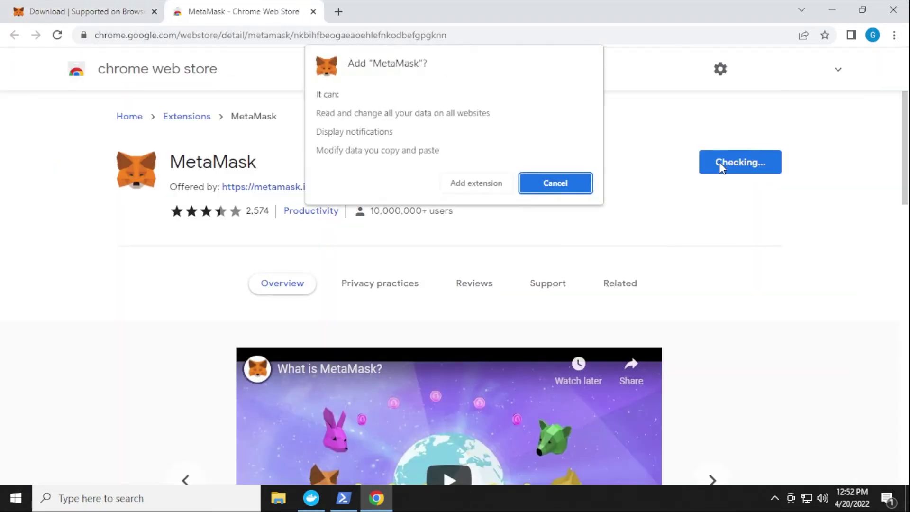
pyautogui.click(472, 184)
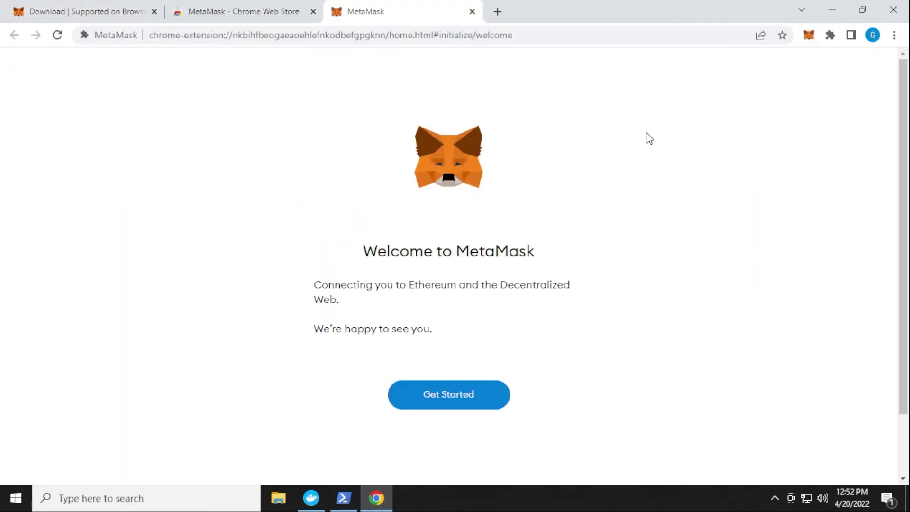
pyautogui.click(453, 396)
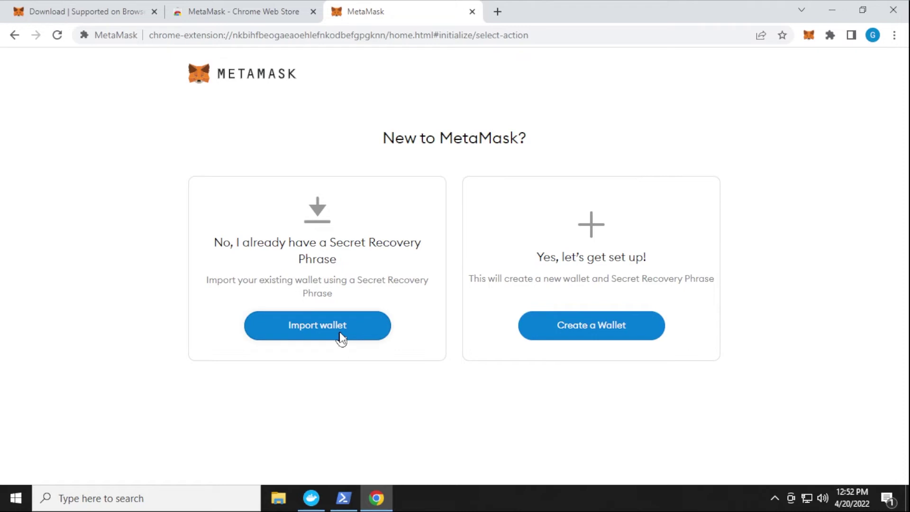
pyautogui.click(593, 328)
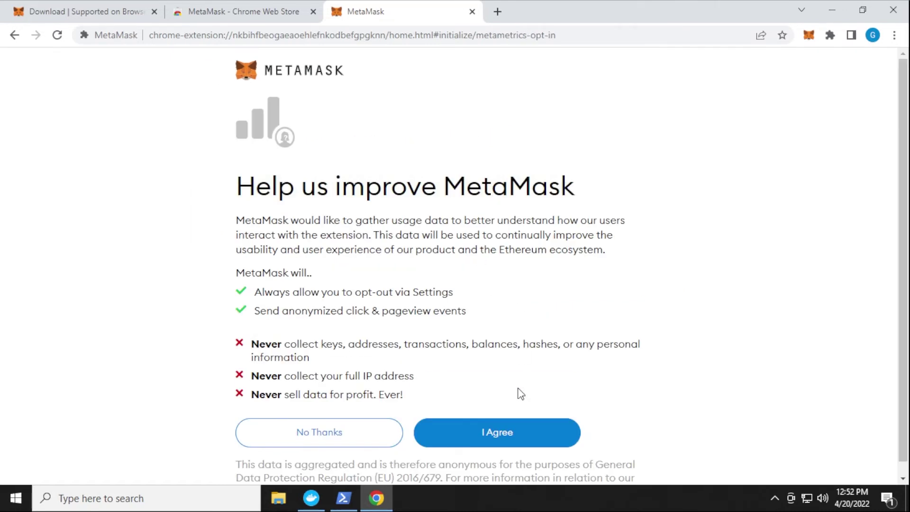
pyautogui.click(509, 431)
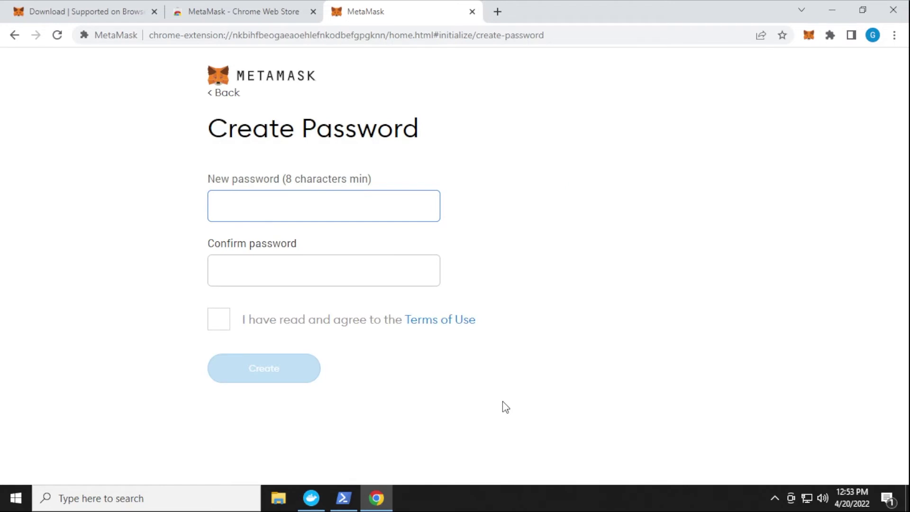
# Set and confirm the wallet password, accept the terms, and finish setup
pyautogui.hotkey('ctrl', 'v')
pyautogui.press('Tab')
pyautogui.hotkey('ctrl', 'v')
pyautogui.click(227, 321)
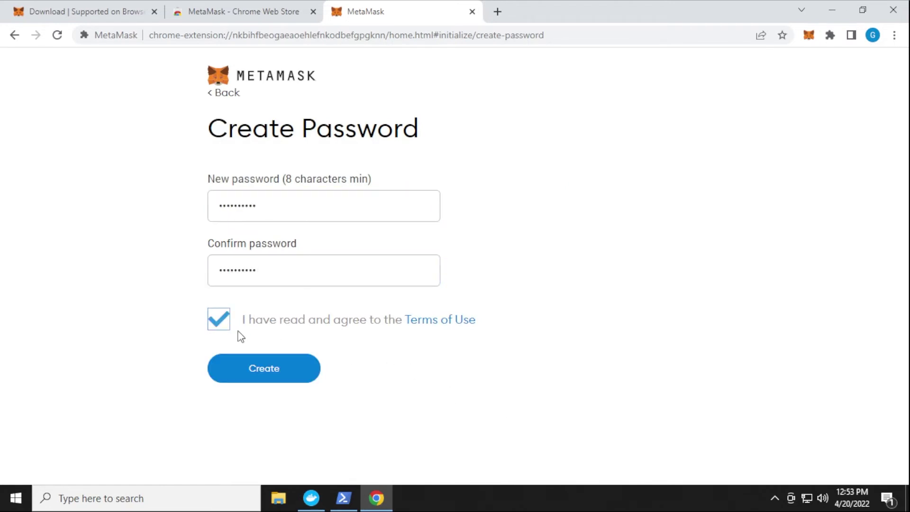
pyautogui.click(274, 368)
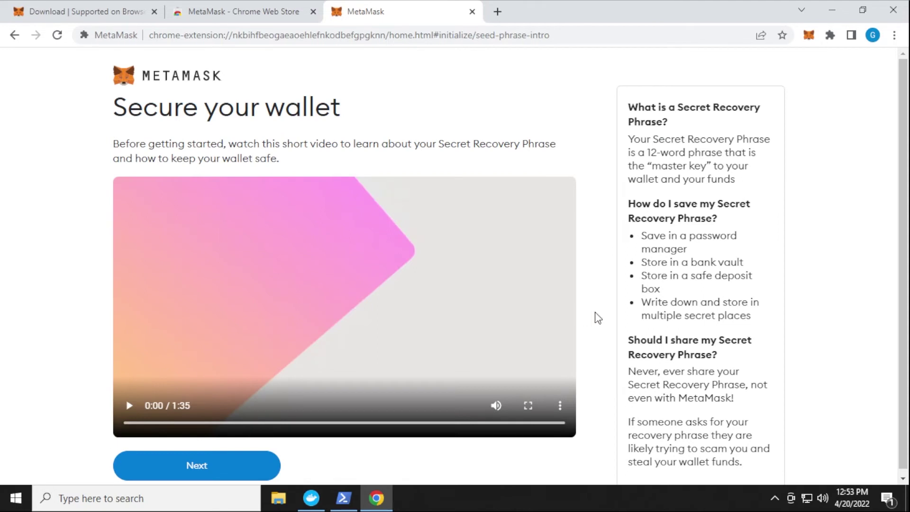
pyautogui.scroll(-1, 599, 318)
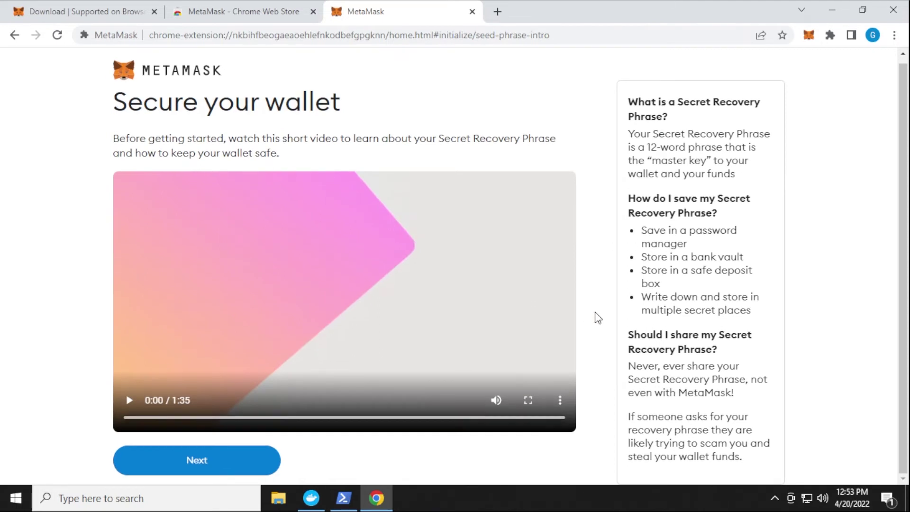
pyautogui.click(193, 462)
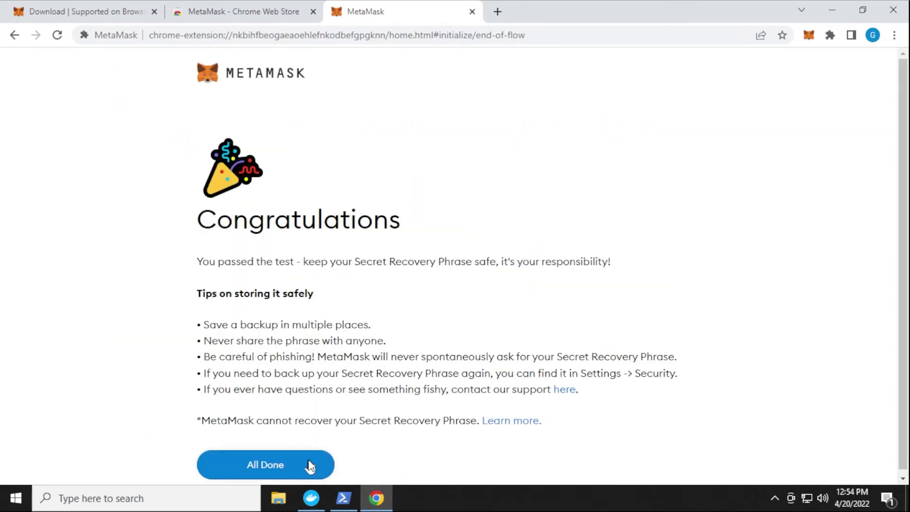
pyautogui.click(308, 460)
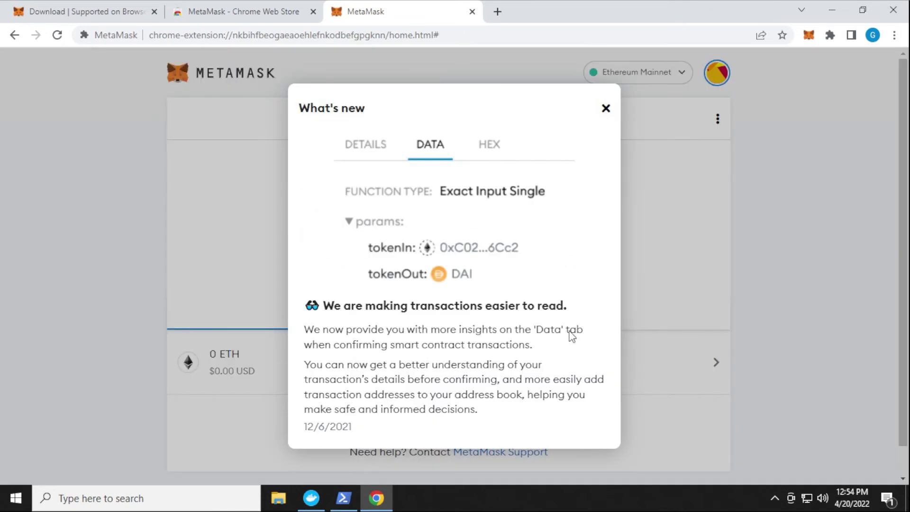
pyautogui.click(606, 109)
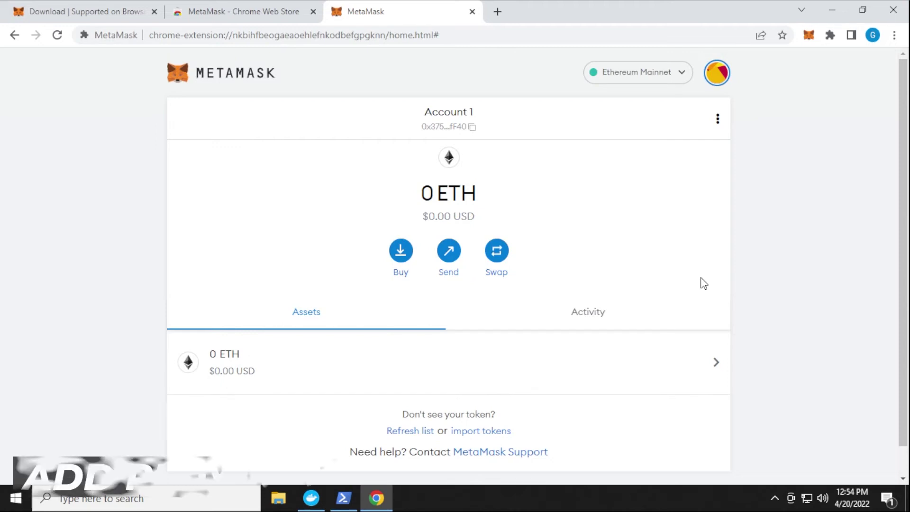
pyautogui.click(649, 80)
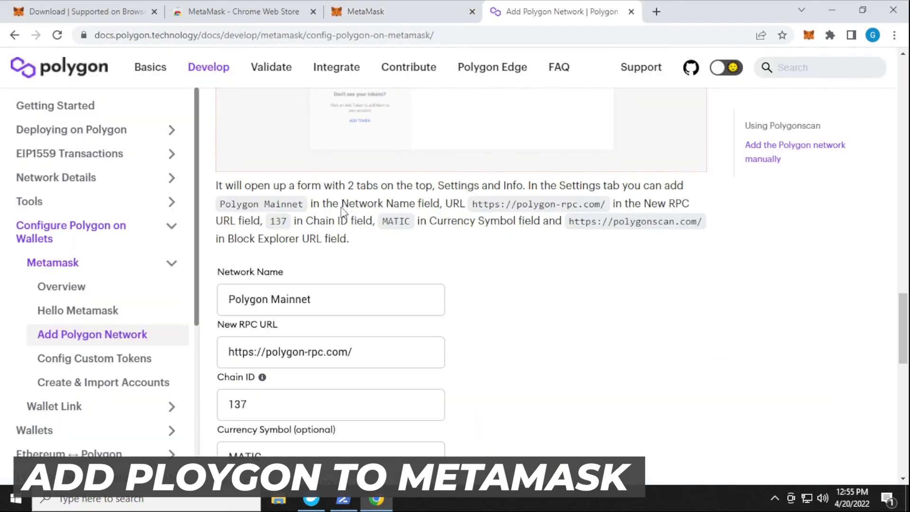
# Add a new MetaMask network named Polygon Mainnet, copied from the Polygon docs
pyautogui.moveTo(304, 205); pyautogui.dragTo(225, 206)
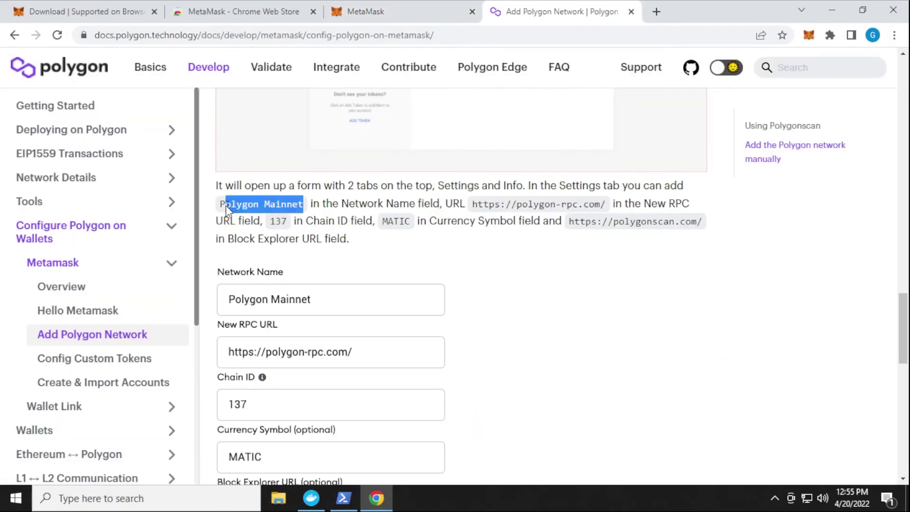
pyautogui.click(384, 16)
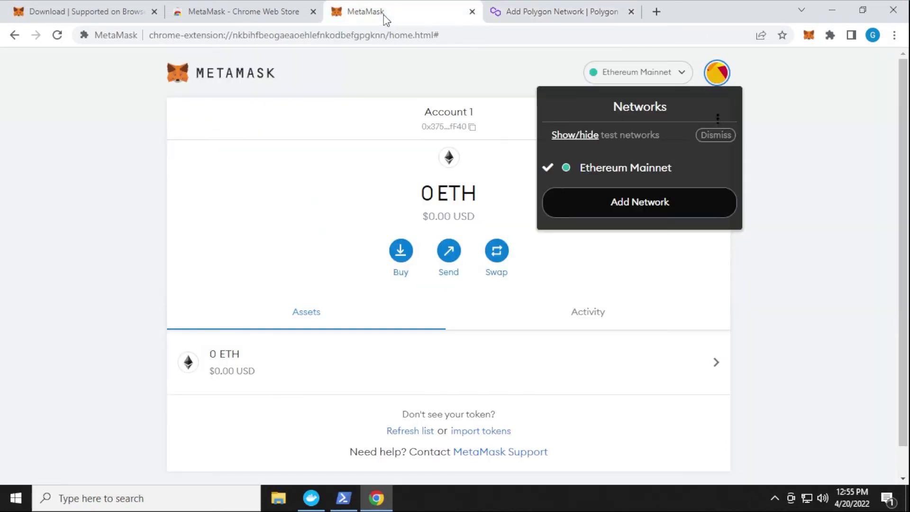
pyautogui.click(636, 201)
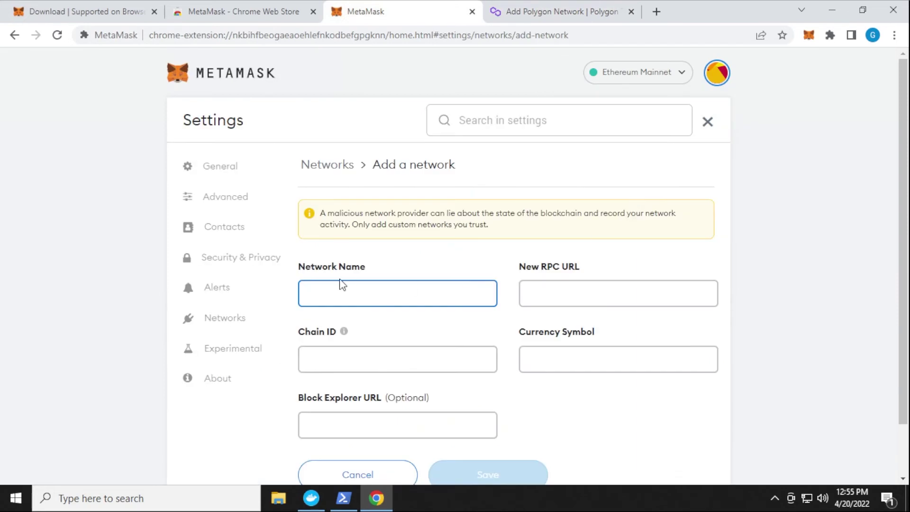
pyautogui.write('Polygon Mainnet')
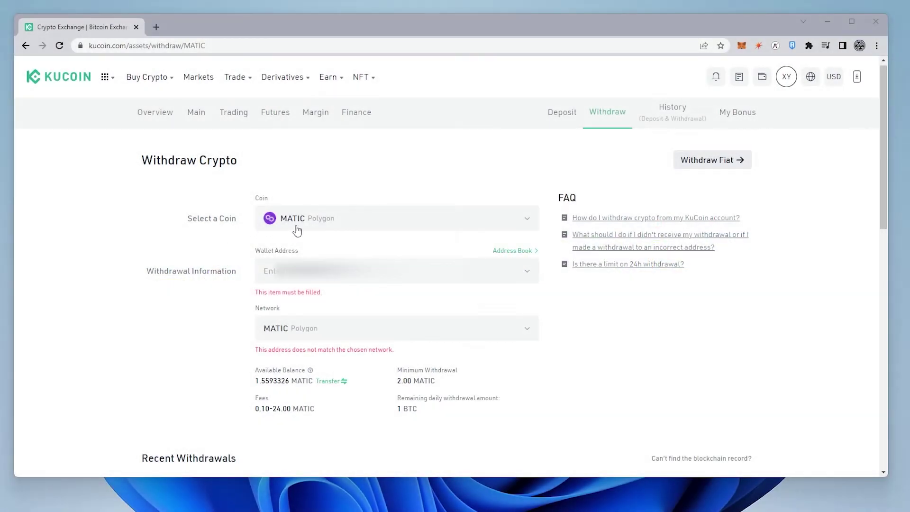
# Paste MetaMask Account 1's address into KuCoin's withdrawal Wallet Address field
pyautogui.moveTo(740, 80)
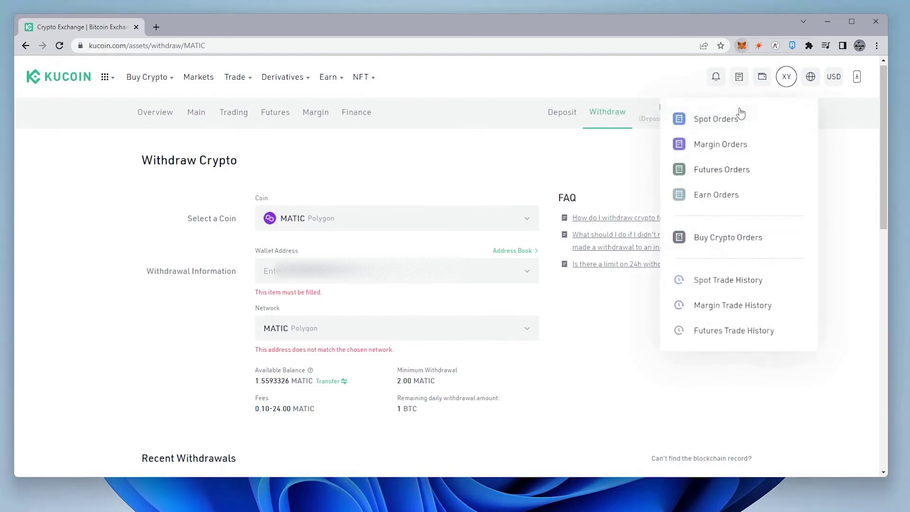
pyautogui.hotkey('alt', 'shift', 'm')
pyautogui.click(654, 109)
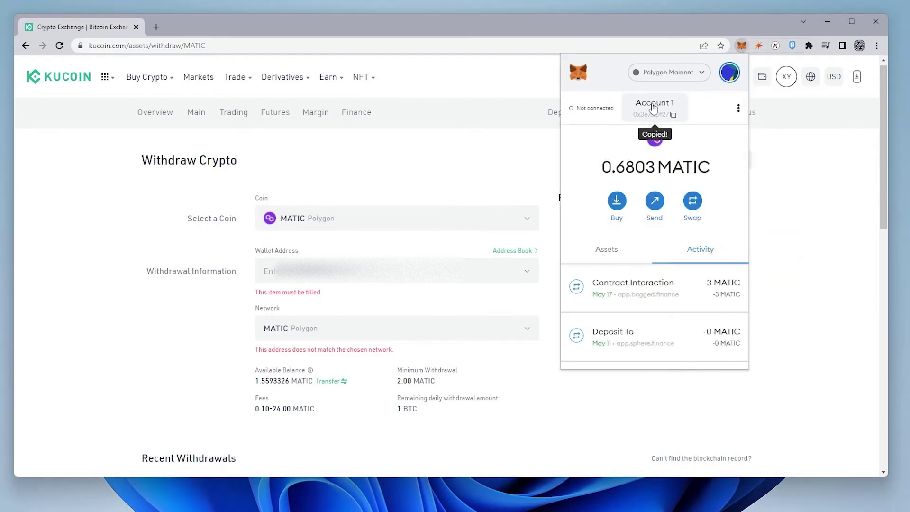
pyautogui.click(360, 270)
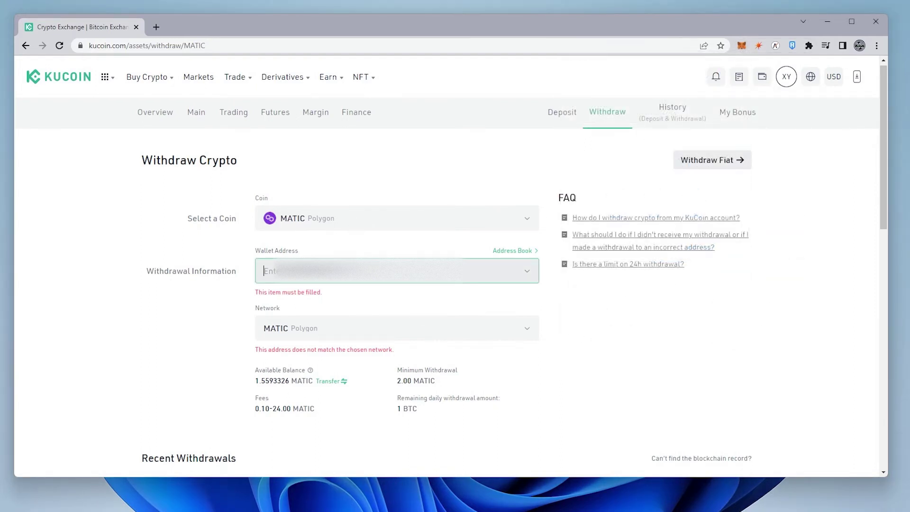
pyautogui.hotkey('ctrl', 'v')
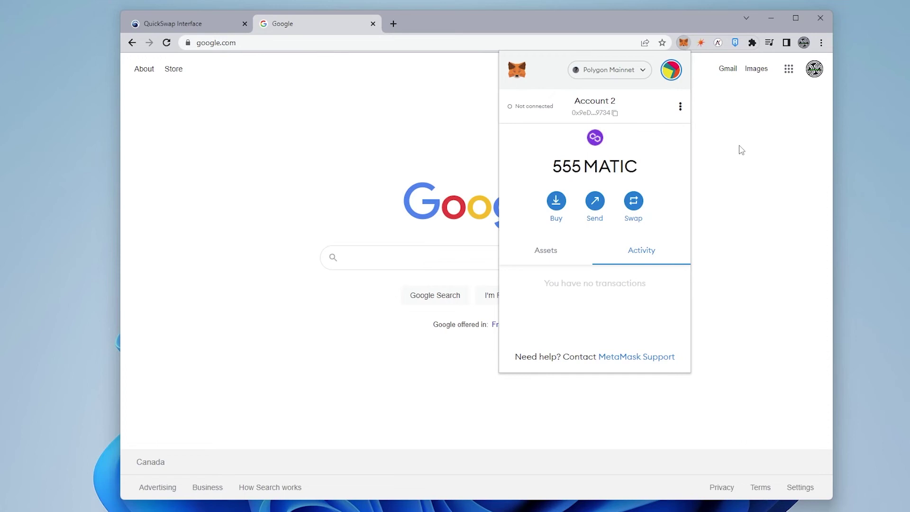
# Import the DATA token by contract address on QuickSwap and make it the swap target
pyautogui.click(741, 149)
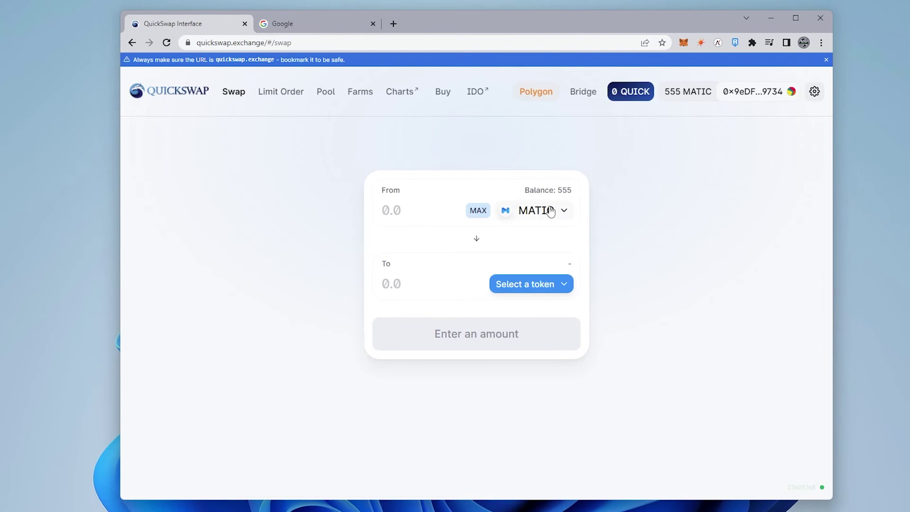
pyautogui.click(533, 287)
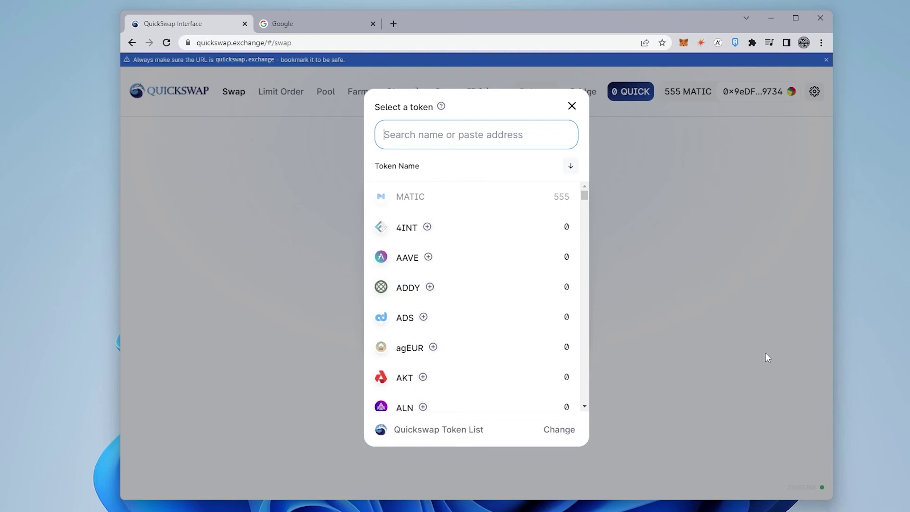
pyautogui.hotkey('ctrl', 'v')
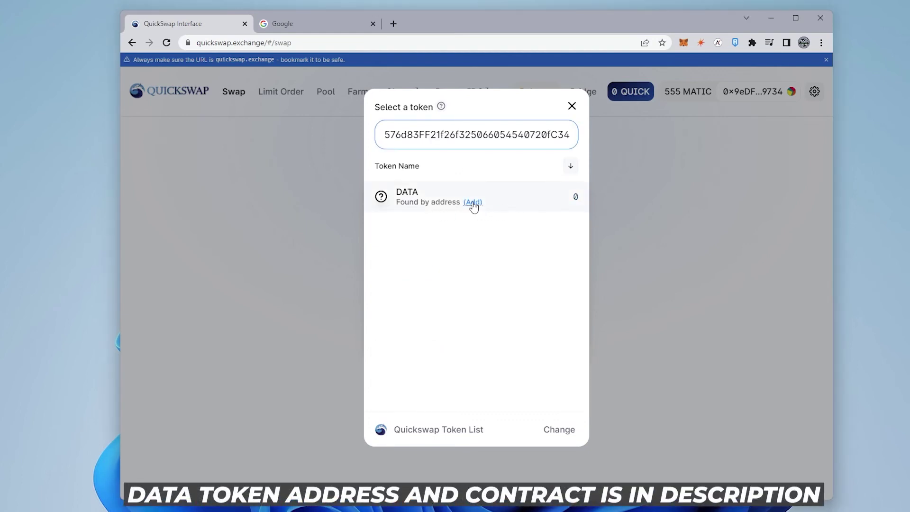
pyautogui.click(474, 207)
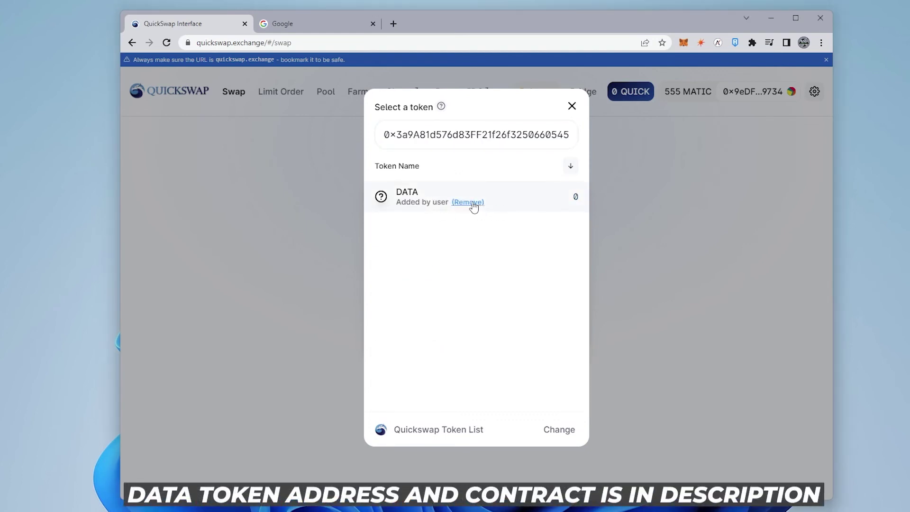
pyautogui.click(408, 196)
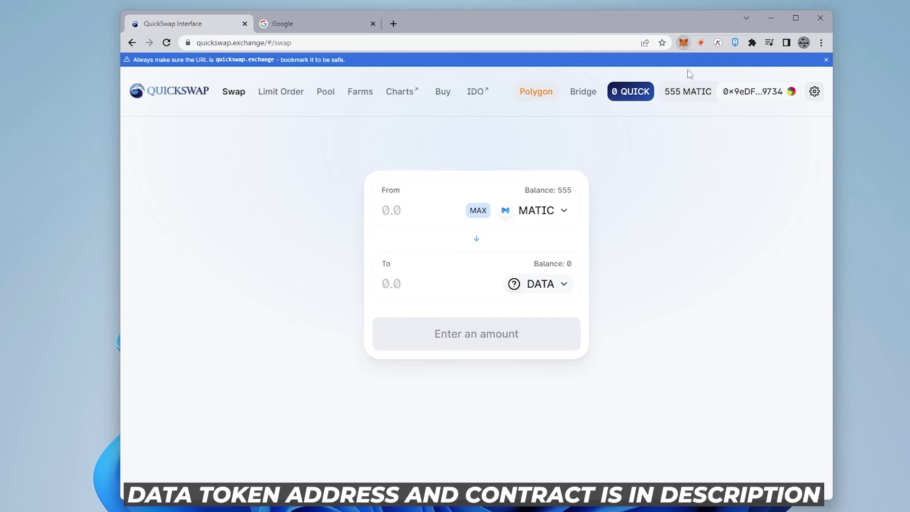
pyautogui.click(683, 48)
# Import DATA into MetaMask as a custom token from its contract address
pyautogui.click(549, 255)
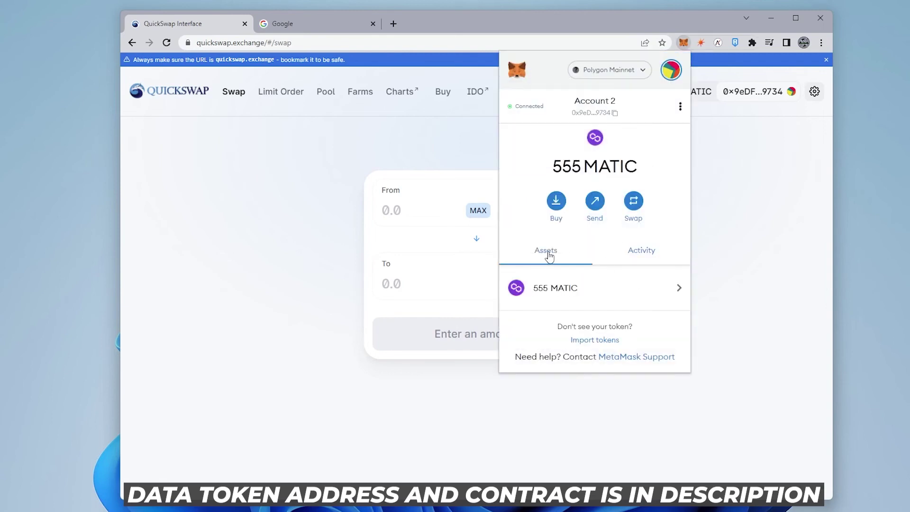
pyautogui.click(593, 340)
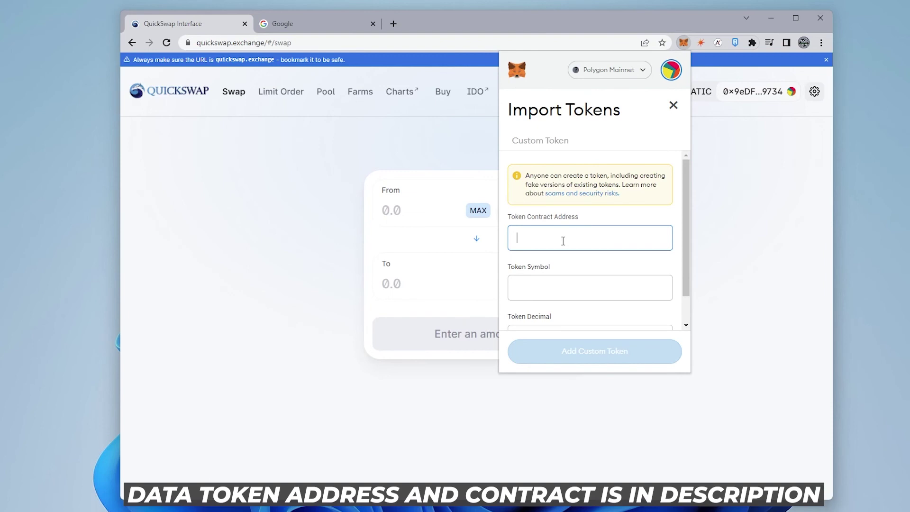
pyautogui.hotkey('ctrl', 'v')
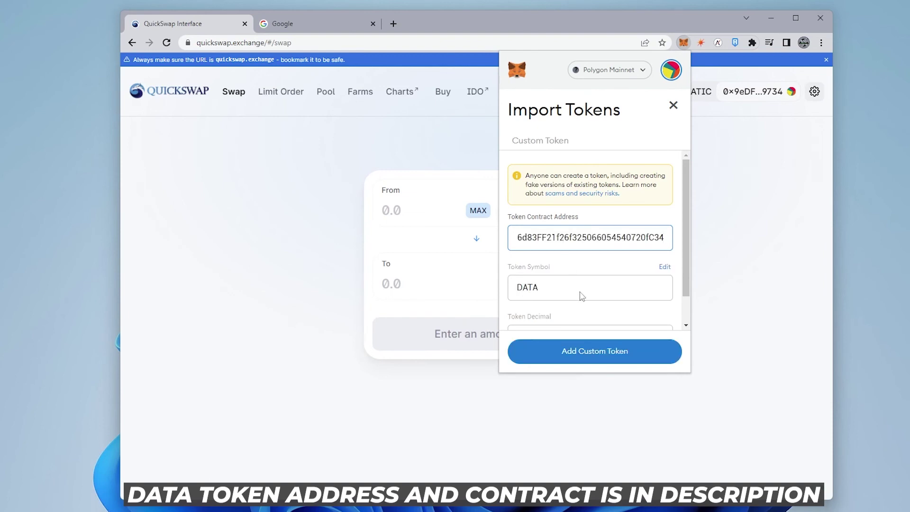
pyautogui.scroll(-2, 580, 297)
pyautogui.click(564, 346)
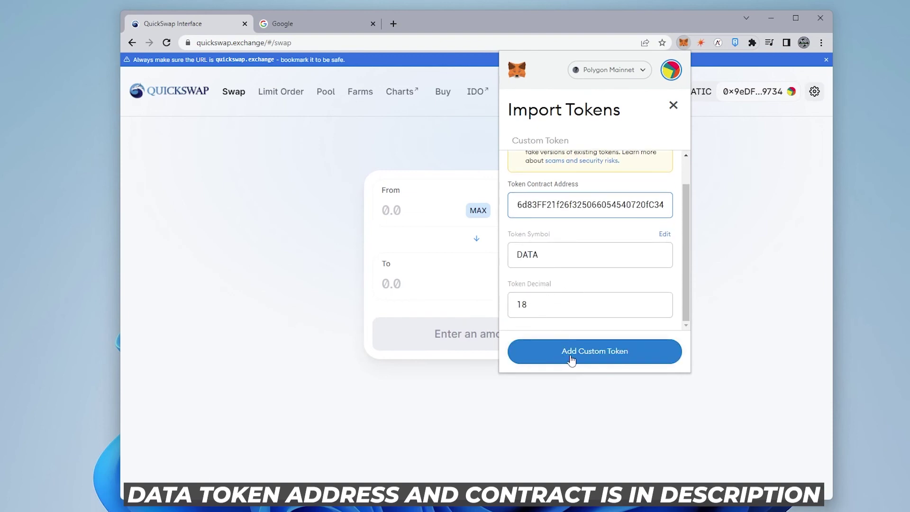
pyautogui.click(625, 350)
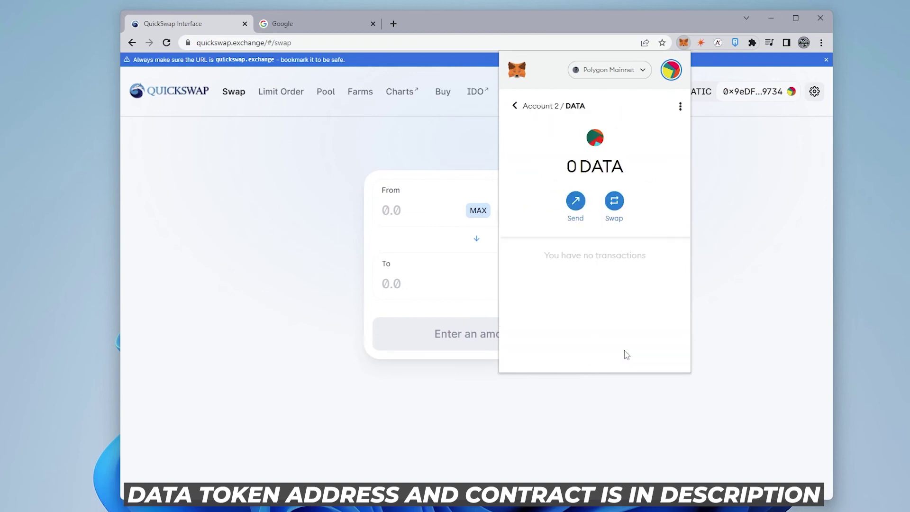
pyautogui.click(524, 112)
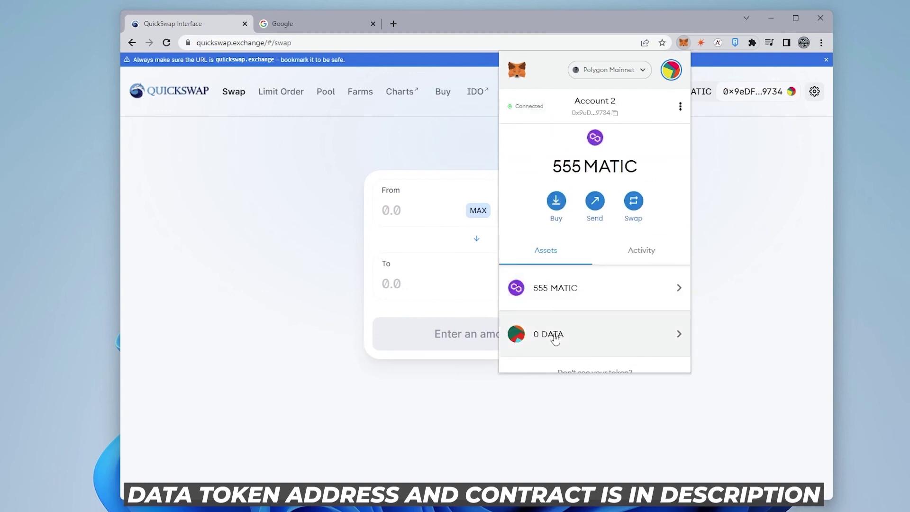
pyautogui.click(384, 288)
# Swap 553 MATIC for 10000 DATA on QuickSwap and approve it in MetaMask
pyautogui.click(385, 284)
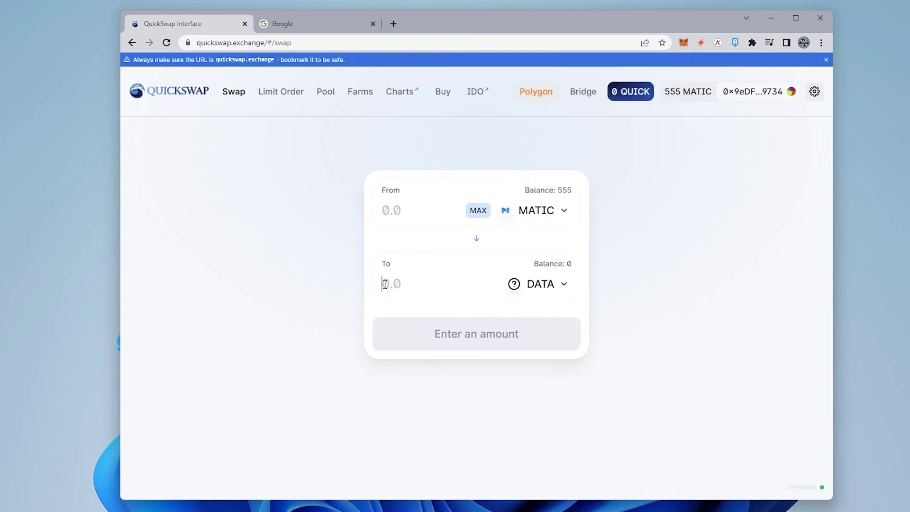
pyautogui.write('100008.1')
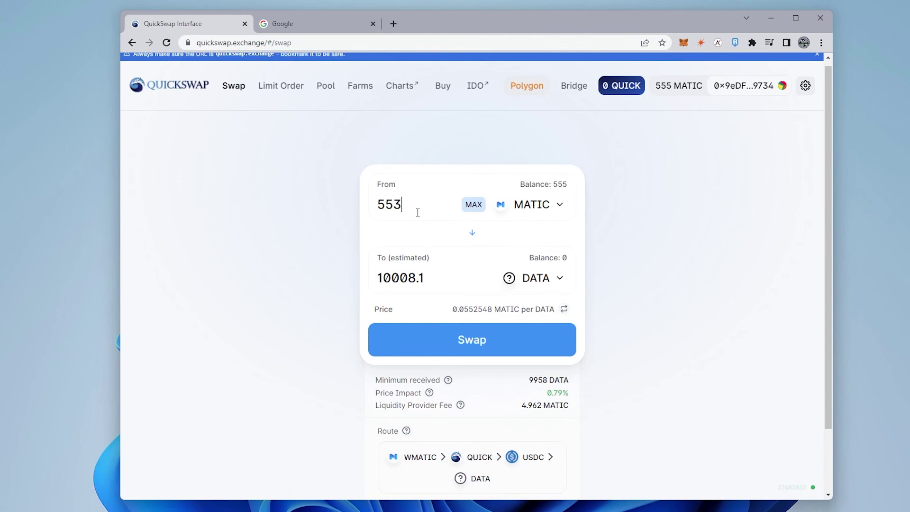
pyautogui.click(488, 340)
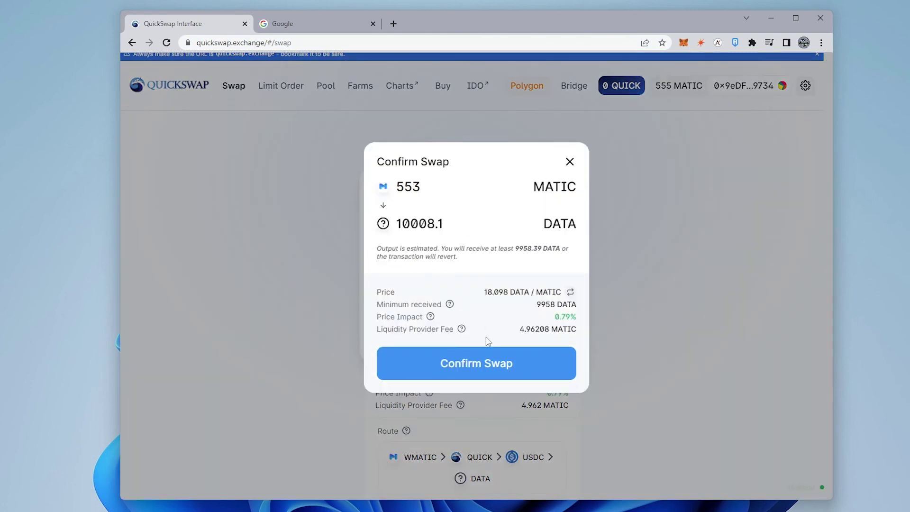
pyautogui.click(490, 363)
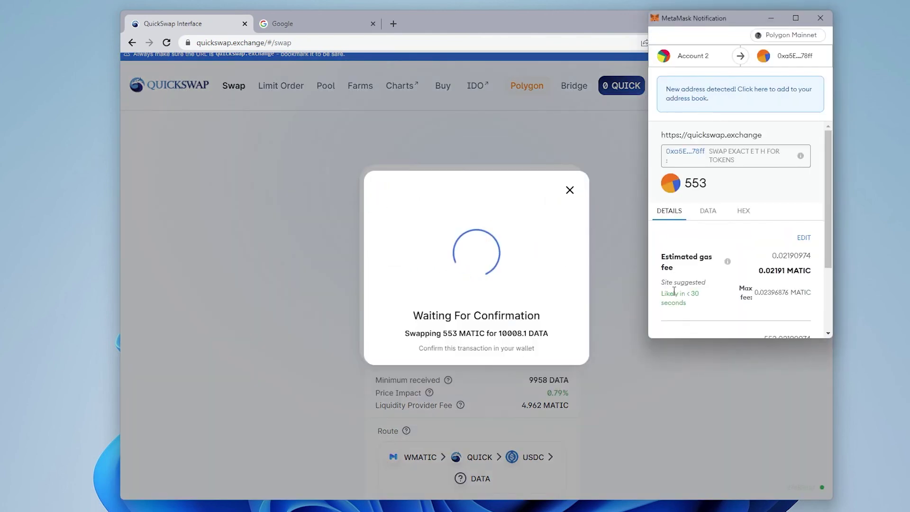
pyautogui.scroll(-3, 724, 231)
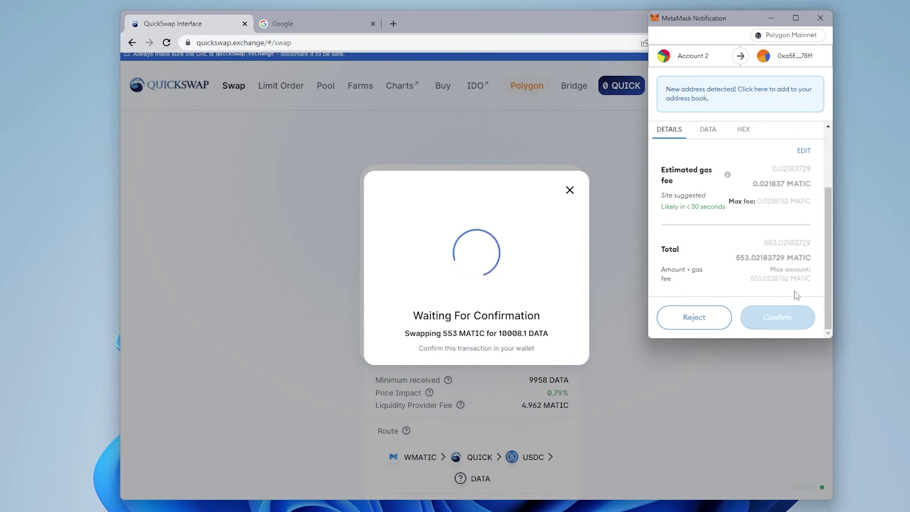
pyautogui.click(779, 320)
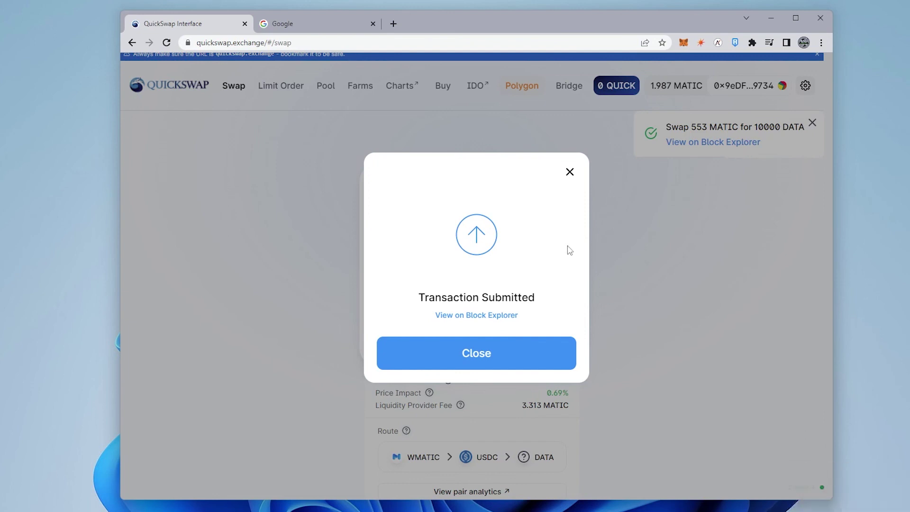
# Confirm MetaMask's assets show 9960.59139 DATA and 1.9875 MATIC, then close the wallet
pyautogui.click(497, 354)
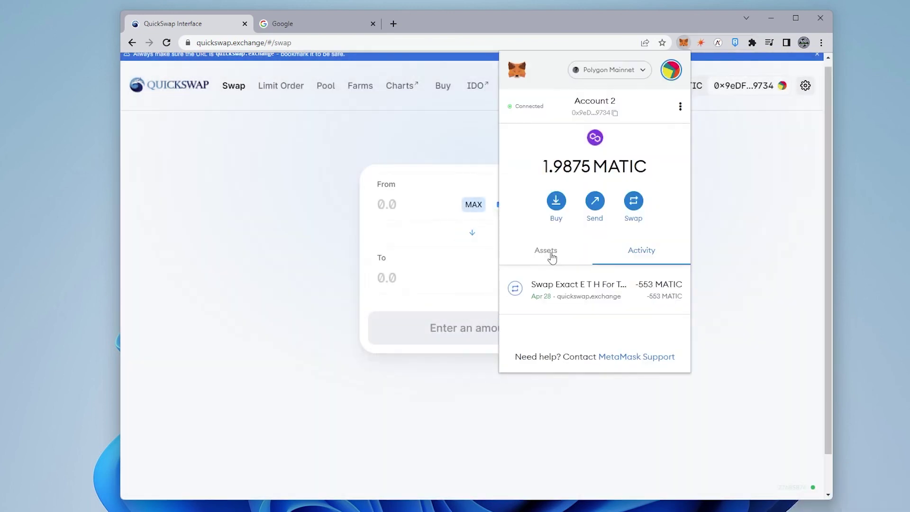
pyautogui.click(552, 257)
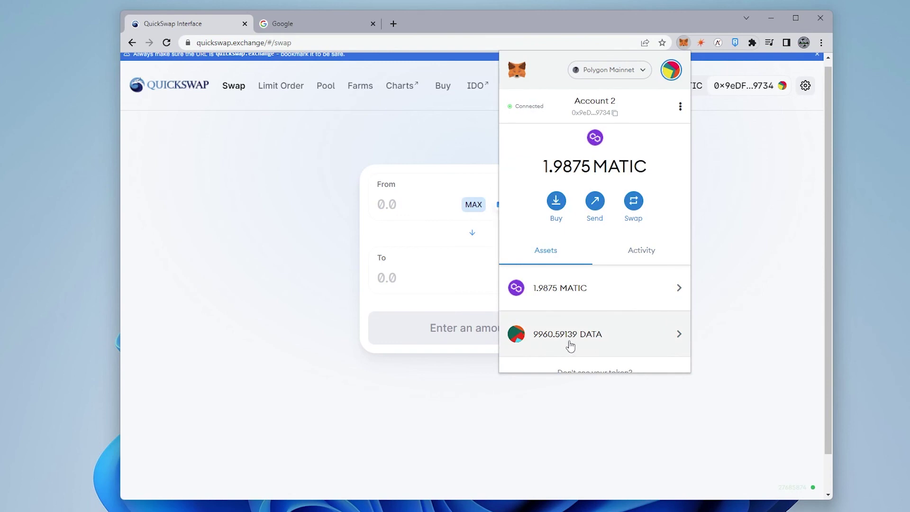
pyautogui.scroll(-1, 579, 342)
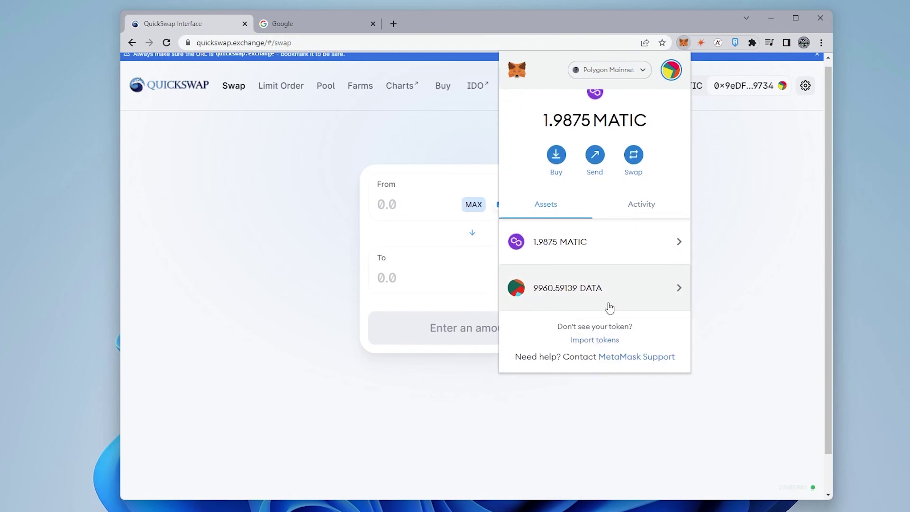
pyautogui.click(739, 274)
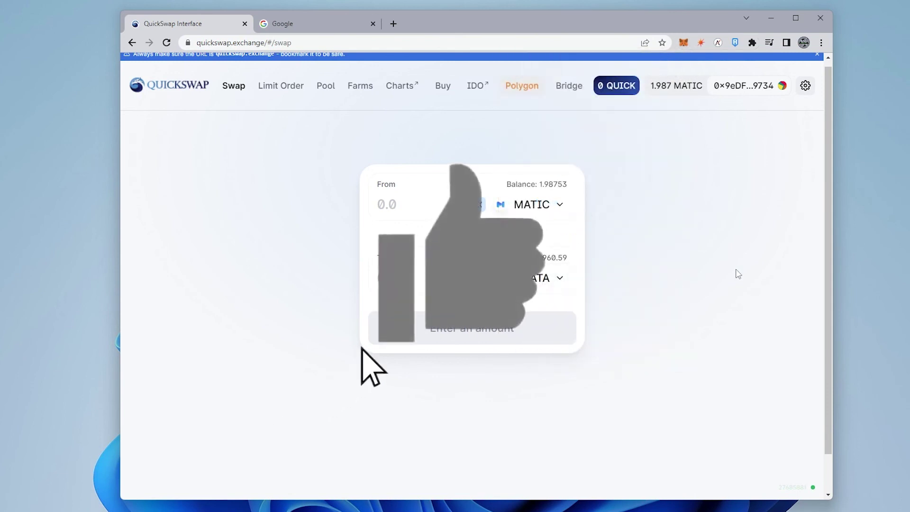